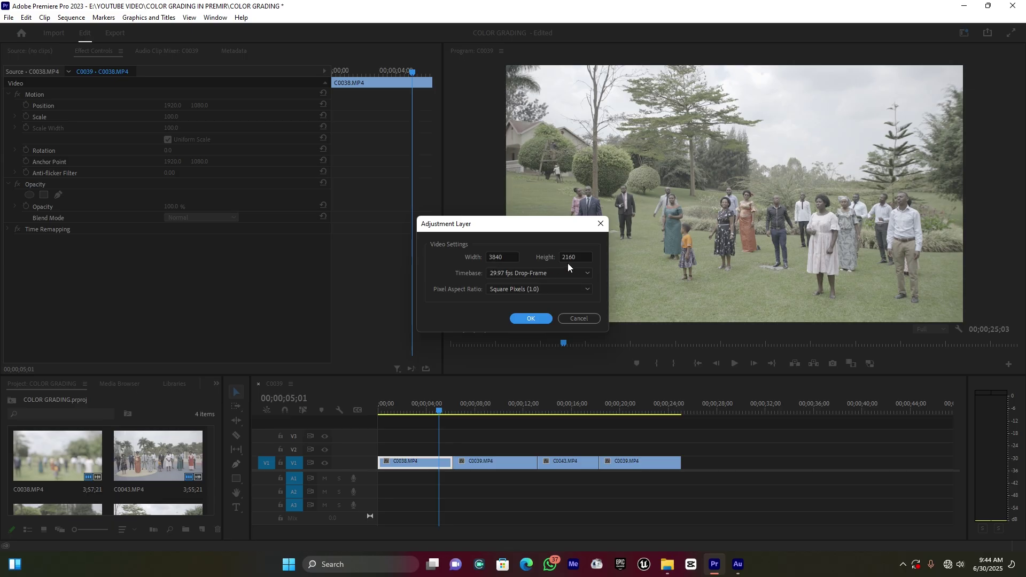
# Create the adjustment layer, place it on V2 and extend it over all four clips.
pyautogui.click(532, 319)
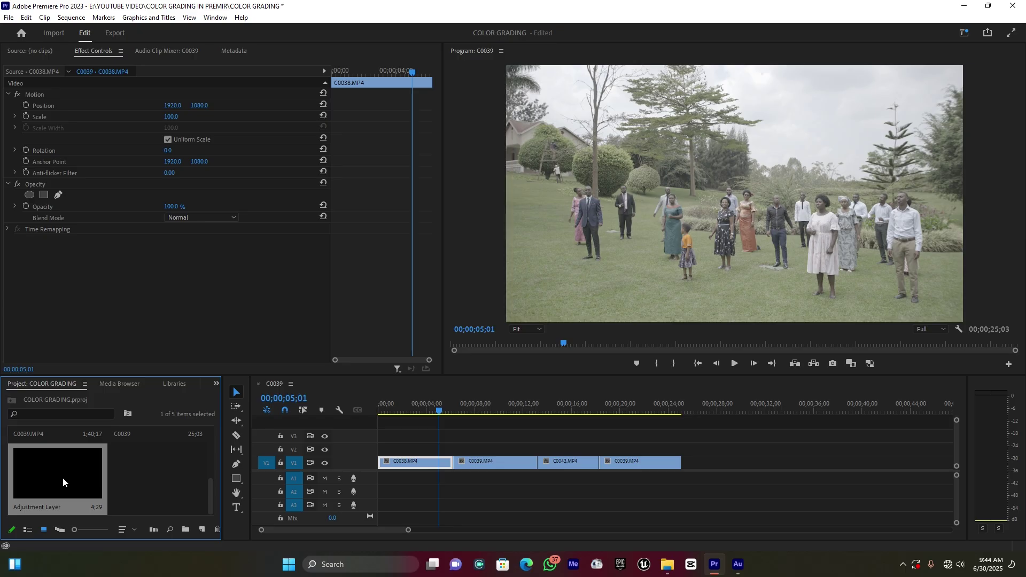
pyautogui.moveTo(63, 482); pyautogui.dragTo(379, 448)
pyautogui.moveTo(510, 446); pyautogui.dragTo(681, 446)
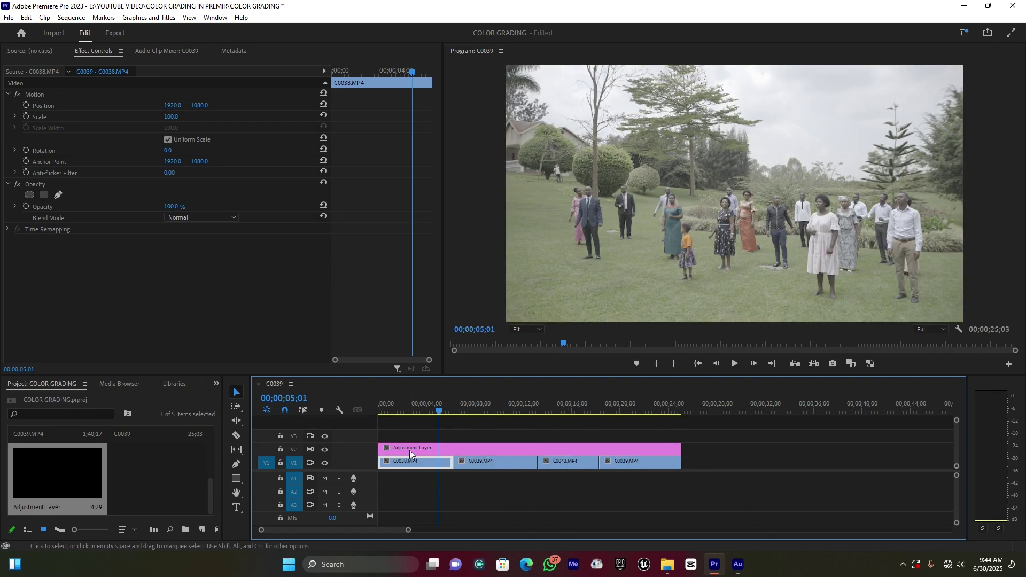
pyautogui.click(441, 450)
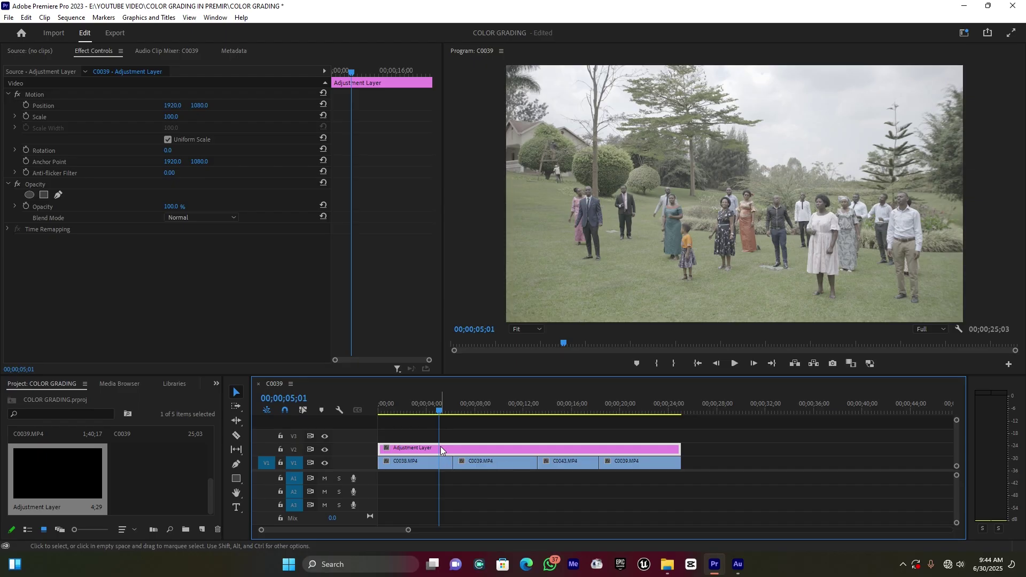
# Move the playhead to the frame at 00;00;15;03.
pyautogui.click(468, 405)
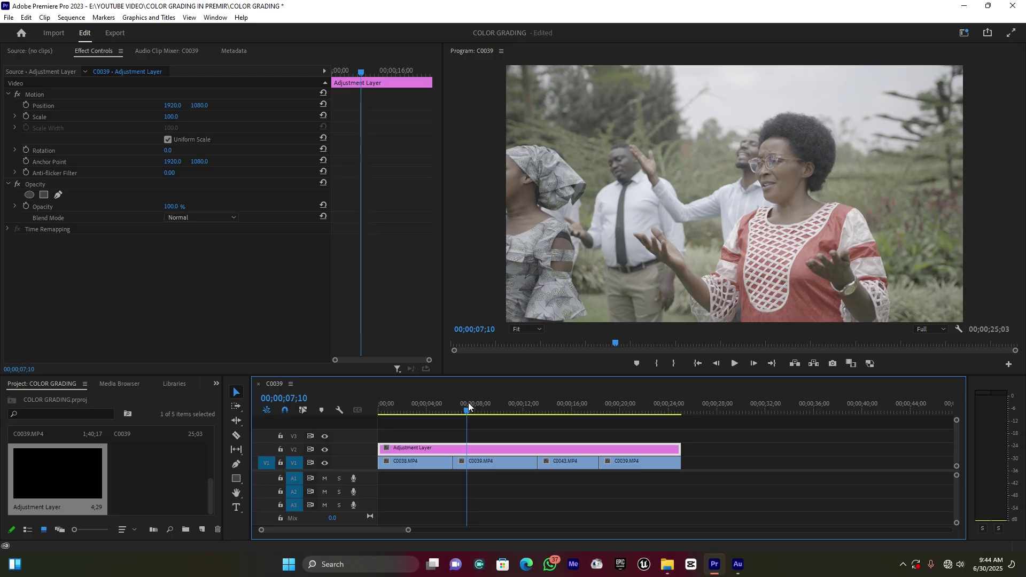
pyautogui.click(569, 404)
pyautogui.click(562, 405)
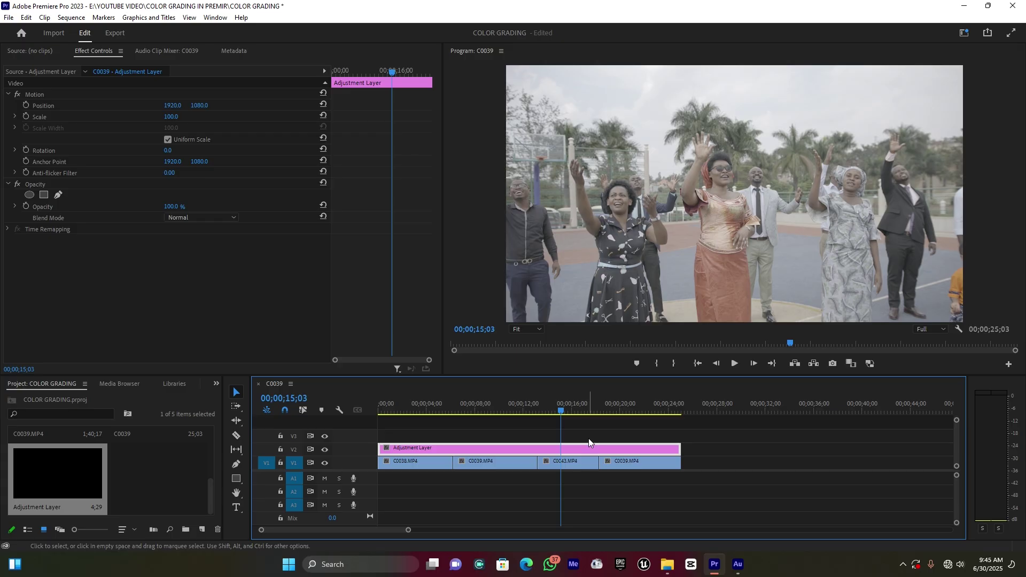
# Switch to the Color workspace, collapse Vignette and expand Lumetri's Basic Correction section.
pyautogui.click(965, 33)
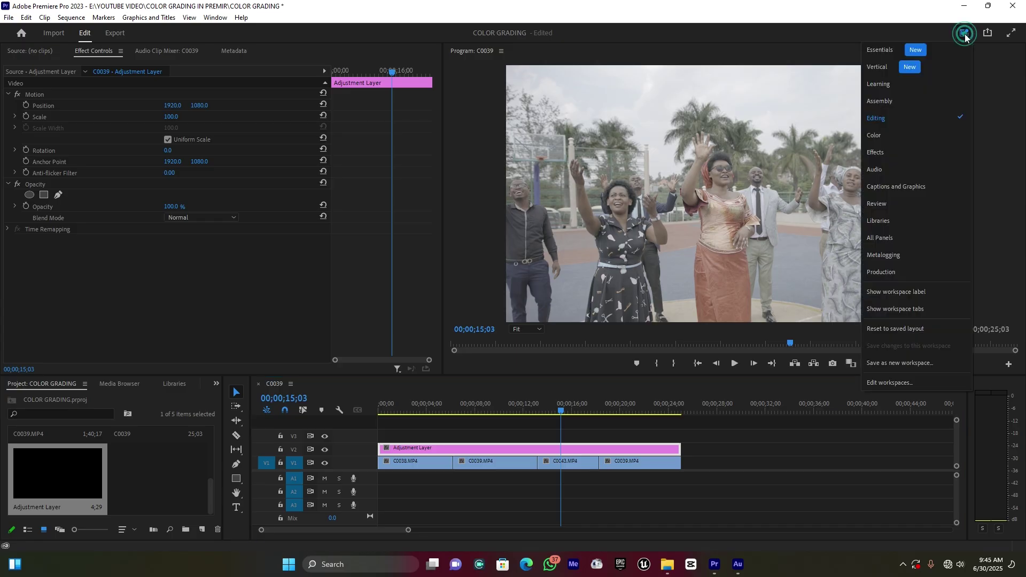
pyautogui.click(887, 137)
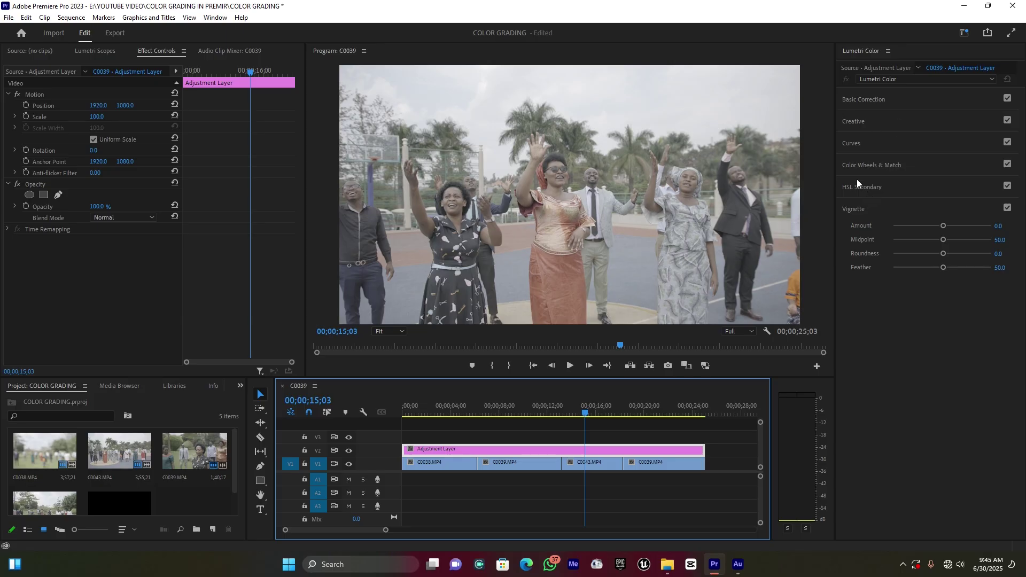
pyautogui.click(858, 209)
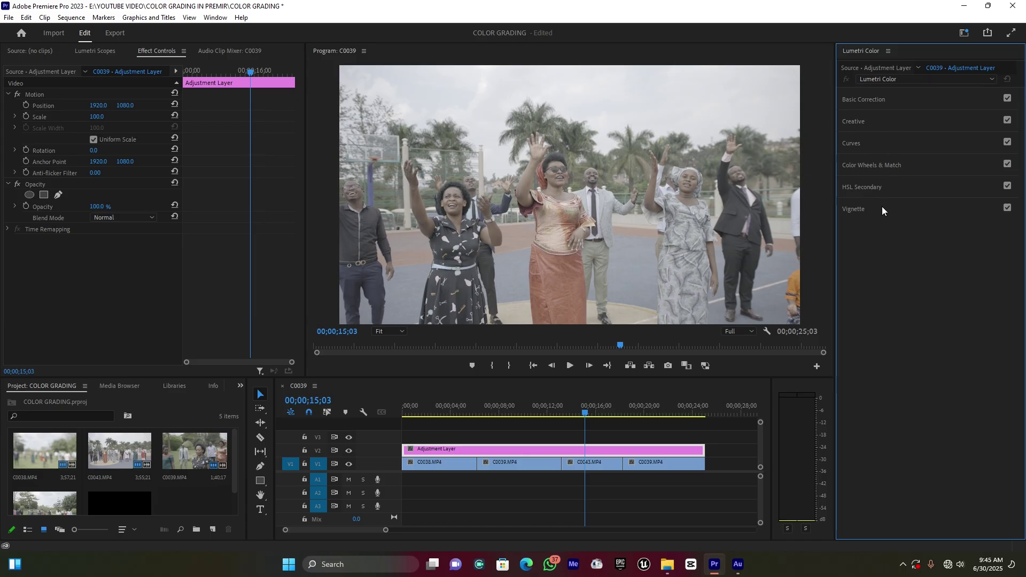
pyautogui.click(863, 97)
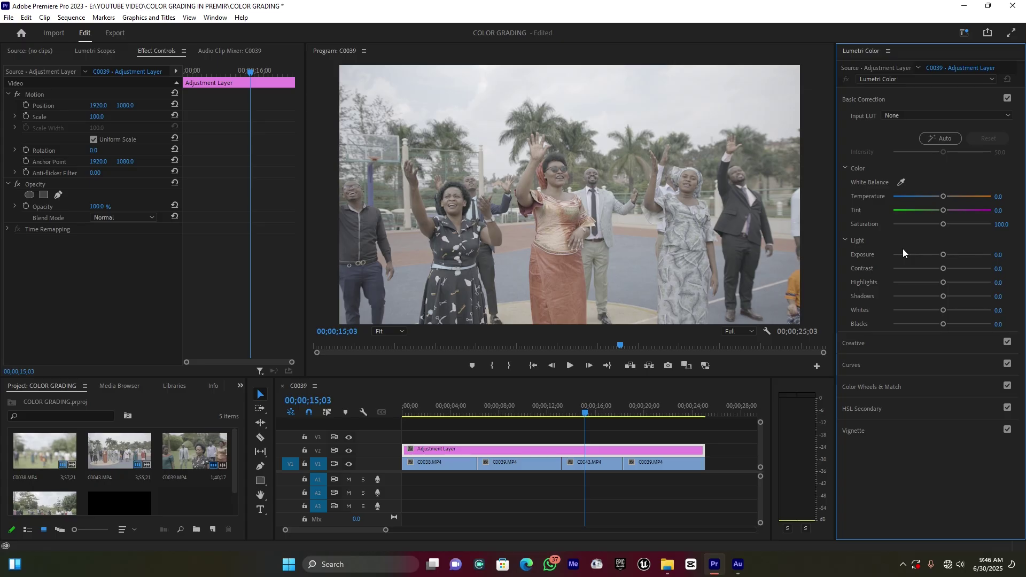
# Set Temperature to -2.2 and Saturation to 120 in Basic Correction.
pyautogui.click(944, 197)
pyautogui.moveTo(944, 199); pyautogui.dragTo(941, 200)
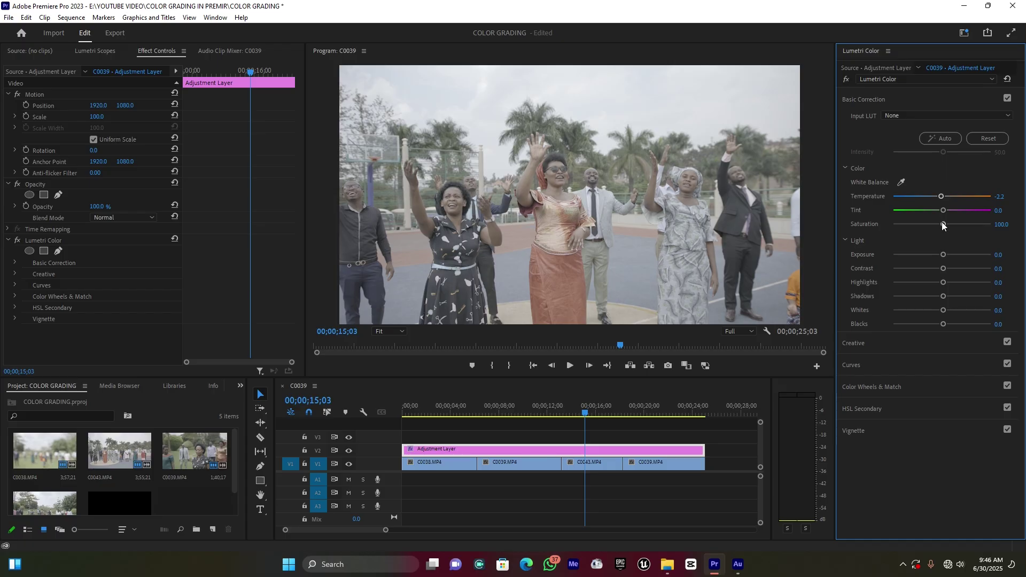
pyautogui.moveTo(942, 222); pyautogui.dragTo(953, 227)
pyautogui.click(1002, 223)
pyautogui.write('102')
pyautogui.press('BackSpace')
pyautogui.press('BackSpace')
pyautogui.press('BackSpace')
pyautogui.write('120')
pyautogui.press('Return')
# Raise Contrast to 90.2 and set Exposure to 0.5.
pyautogui.moveTo(945, 267); pyautogui.dragTo(959, 270)
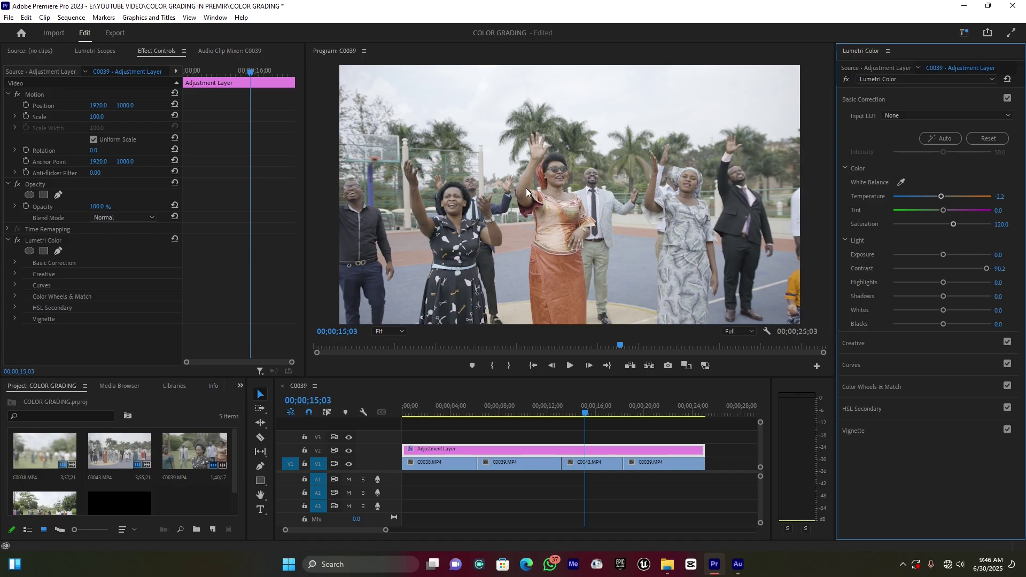
pyautogui.click(999, 255)
pyautogui.write('0.5')
pyautogui.press('Return')
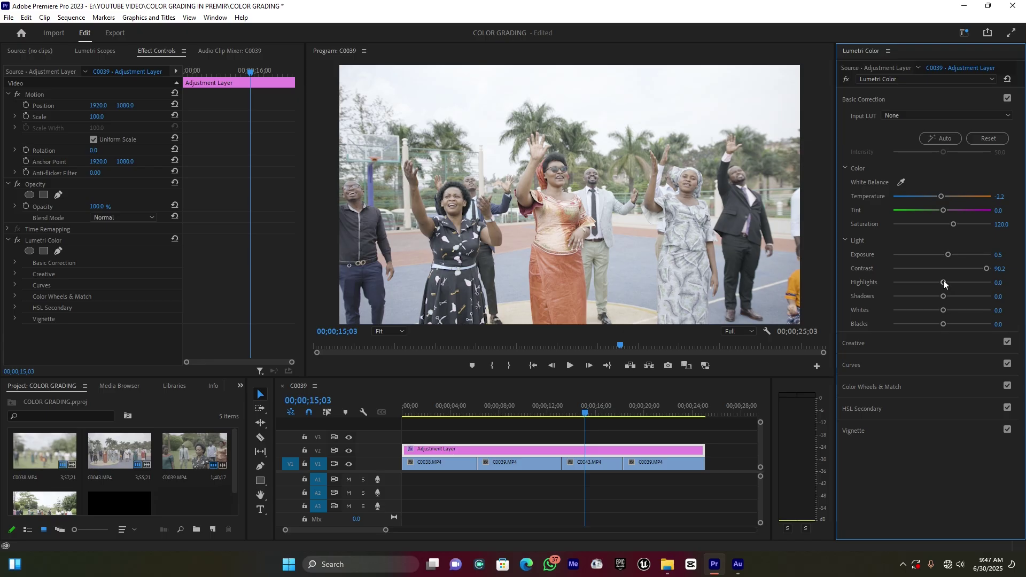
# Lower Highlights to -20, Whites to -7.6 and Blacks to -50 in Basic Correction.
pyautogui.moveTo(944, 283); pyautogui.dragTo(916, 286)
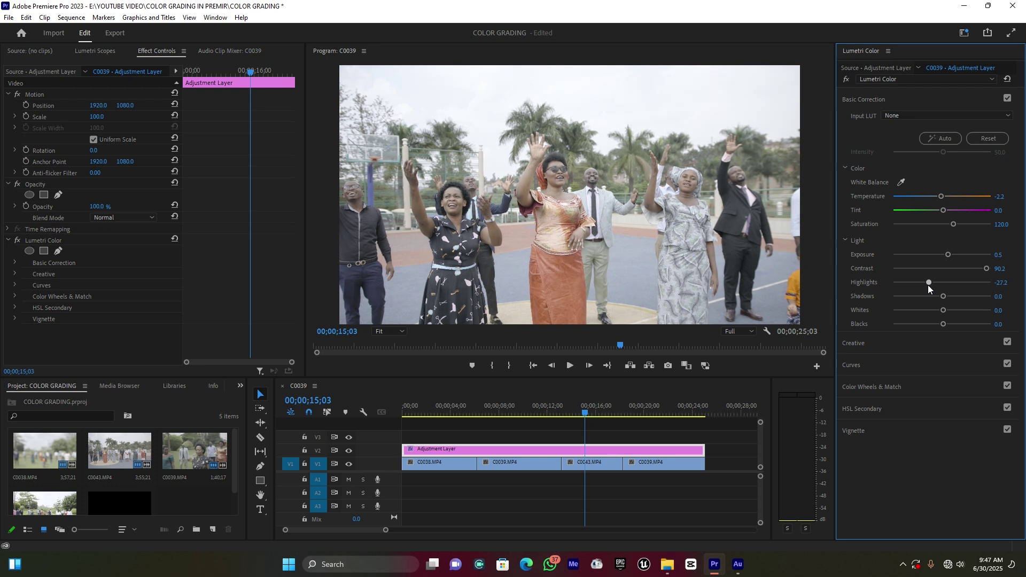
pyautogui.click(1005, 282)
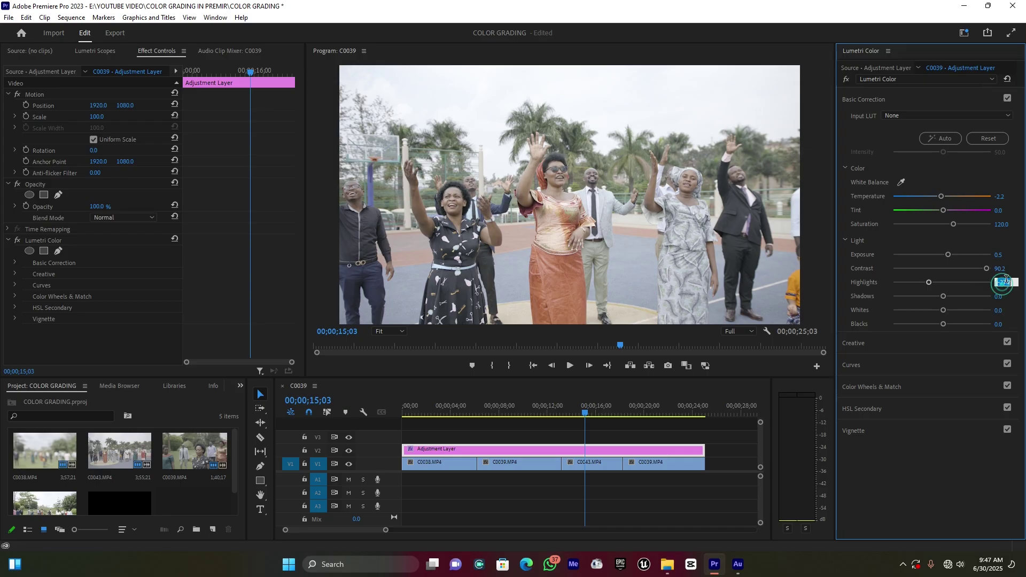
pyautogui.write('-20')
pyautogui.press('Return')
pyautogui.moveTo(944, 310); pyautogui.dragTo(939, 311)
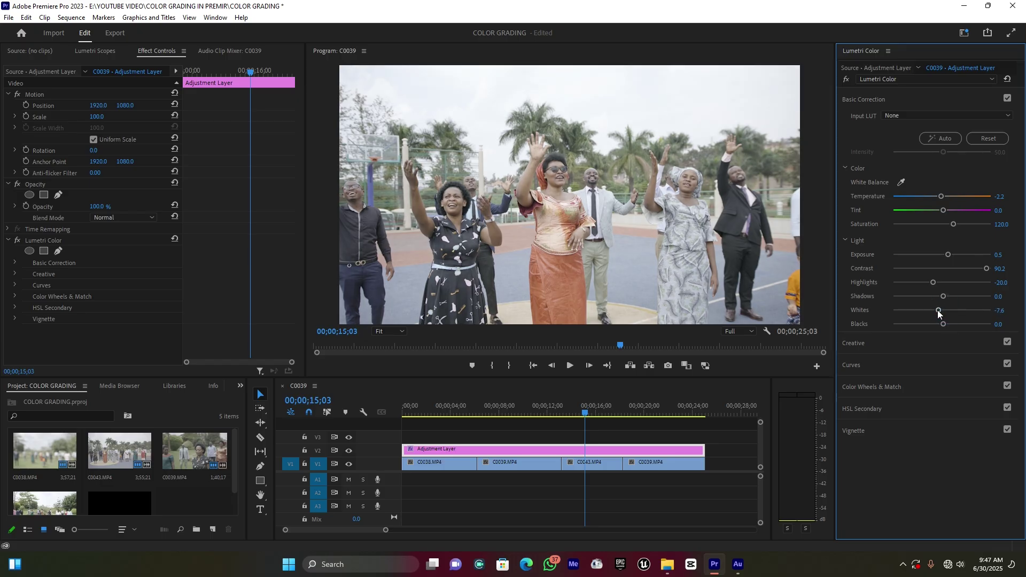
pyautogui.moveTo(943, 324); pyautogui.dragTo(929, 323)
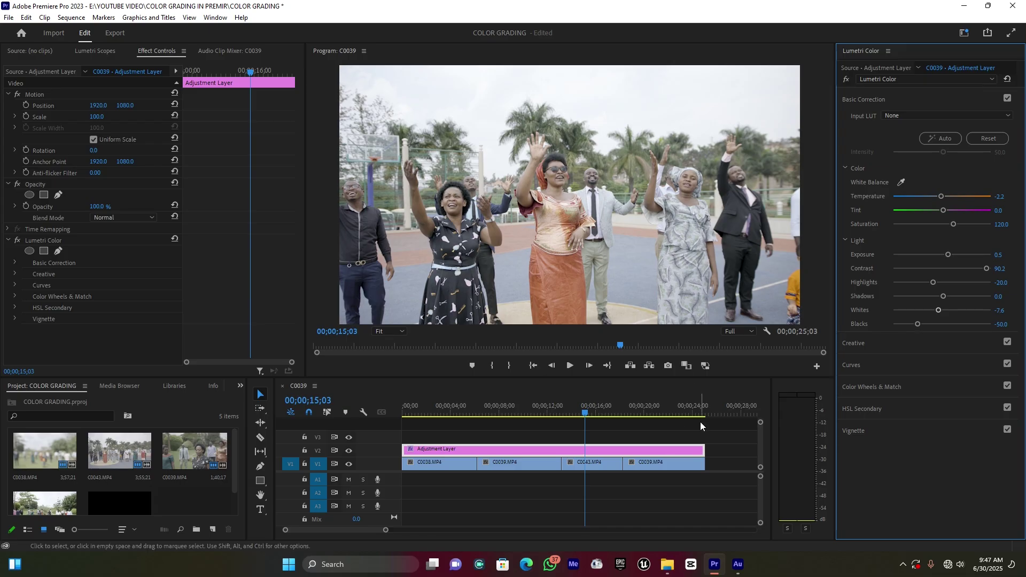
# Toggle Basic Correction off and on twice to compare, leave it enabled, and collapse it.
pyautogui.click(1007, 99)
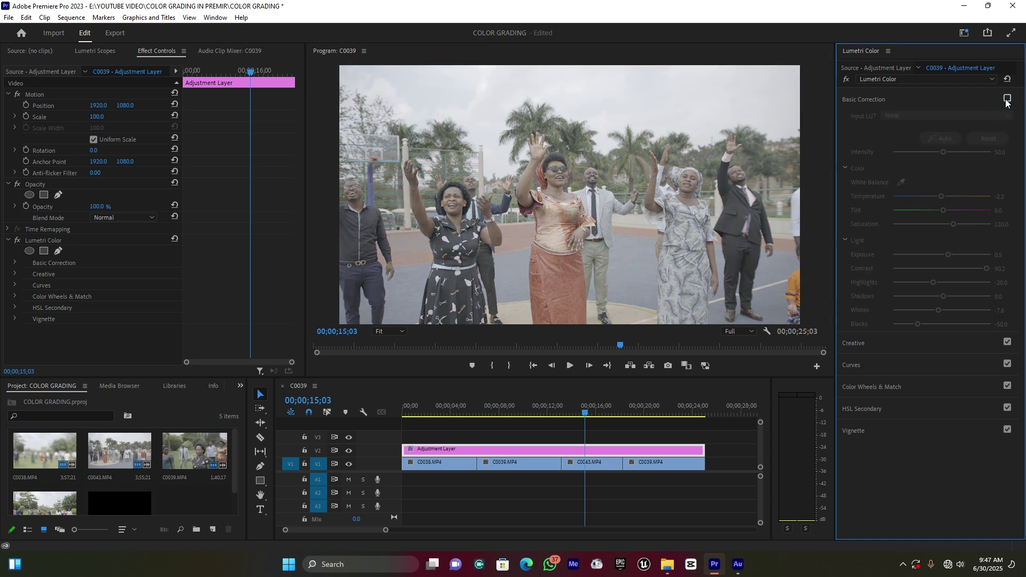
pyautogui.click(1006, 100)
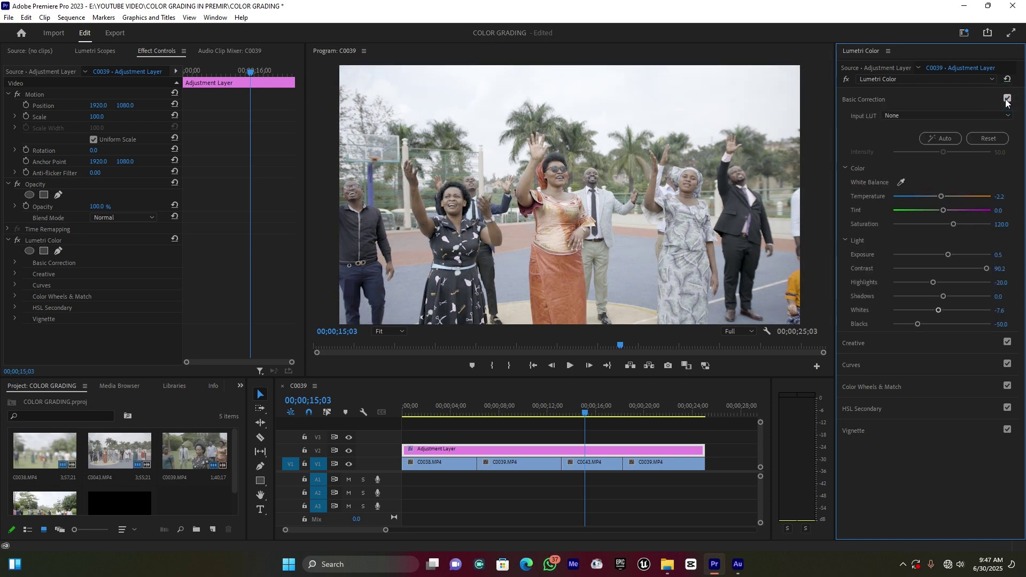
pyautogui.click(1007, 99)
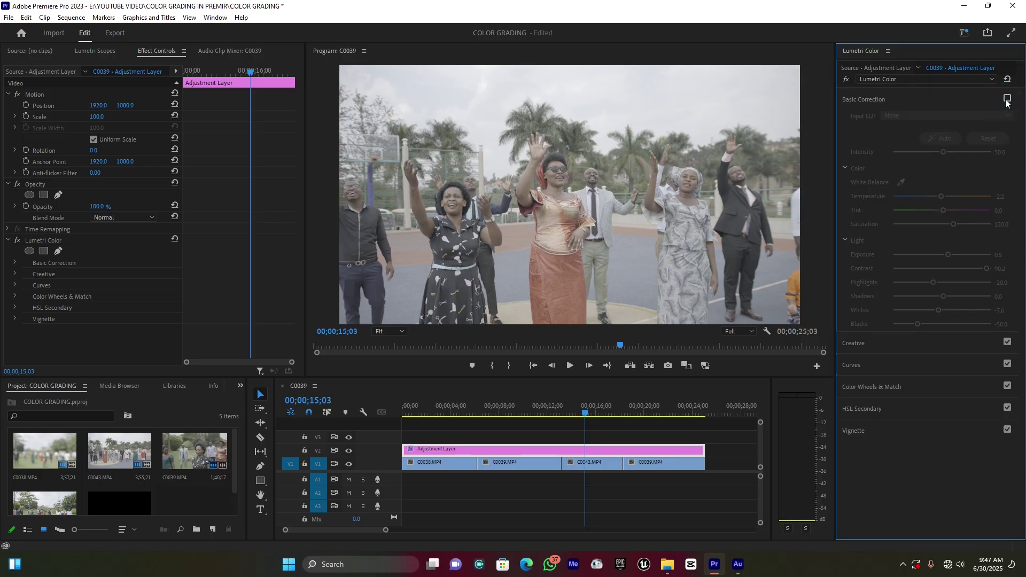
pyautogui.click(1007, 99)
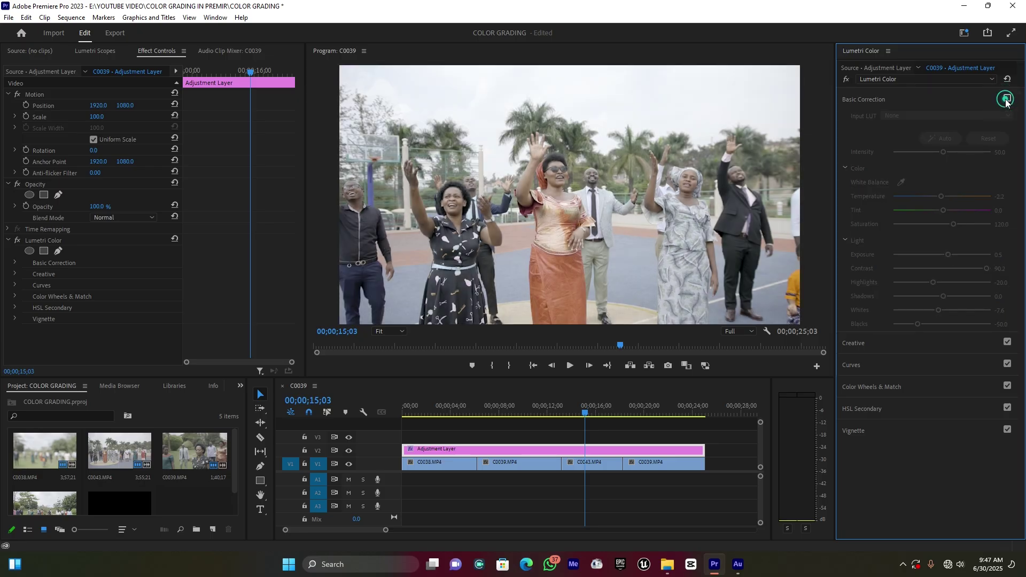
pyautogui.click(869, 100)
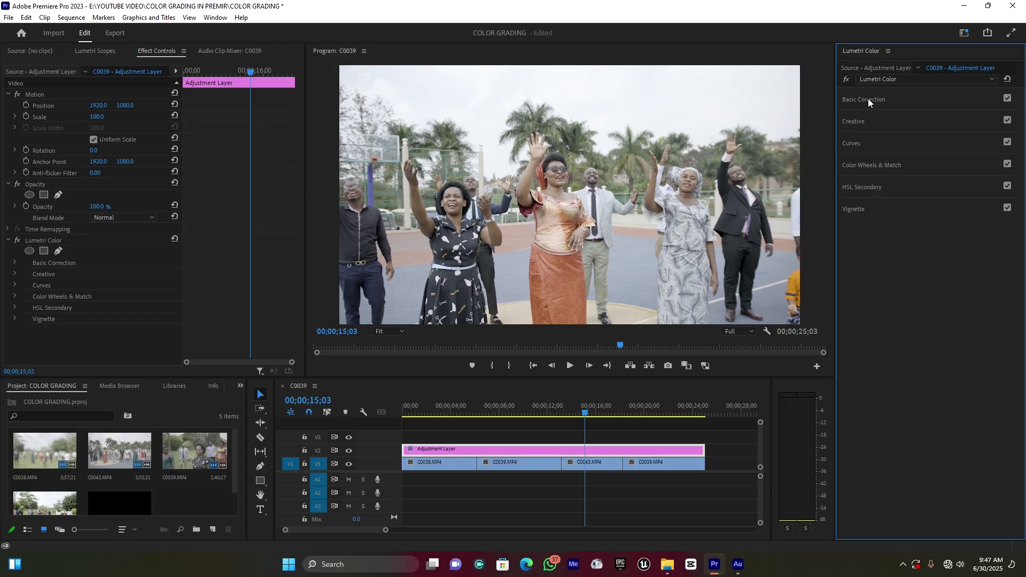
# Raise Creative Vibrance to 50 and magnify the program preview to 200%.
pyautogui.click(854, 122)
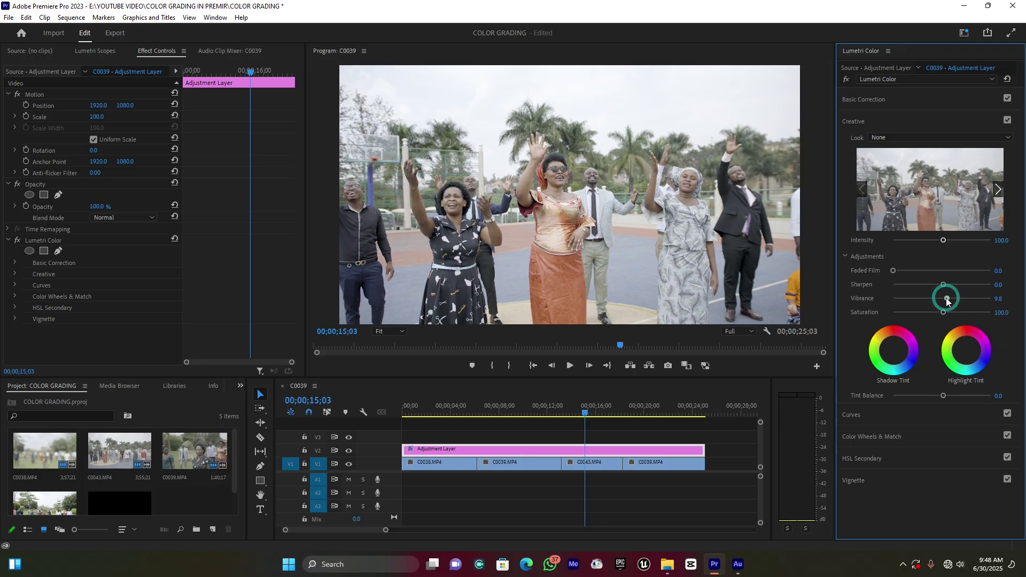
pyautogui.moveTo(946, 300); pyautogui.dragTo(953, 302)
pyautogui.click(398, 332)
pyautogui.click(396, 422)
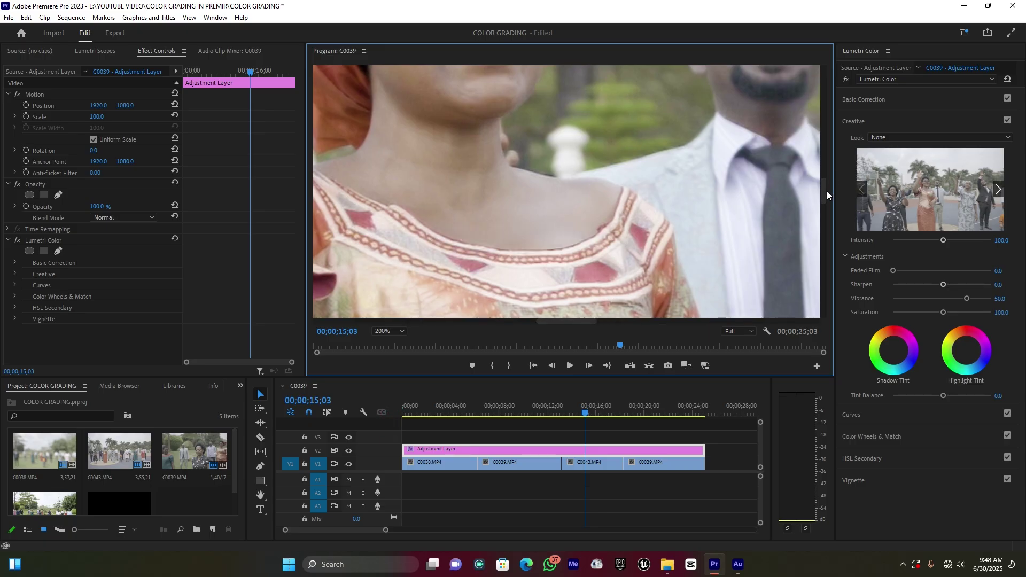
# Set Creative Sharpen to 45.7 and return the program preview to Fit.
pyautogui.moveTo(823, 177)
pyautogui.mouseDown()
pyautogui.moveTo(823, 167)
pyautogui.moveTo(826, 176)
pyautogui.mouseUp()
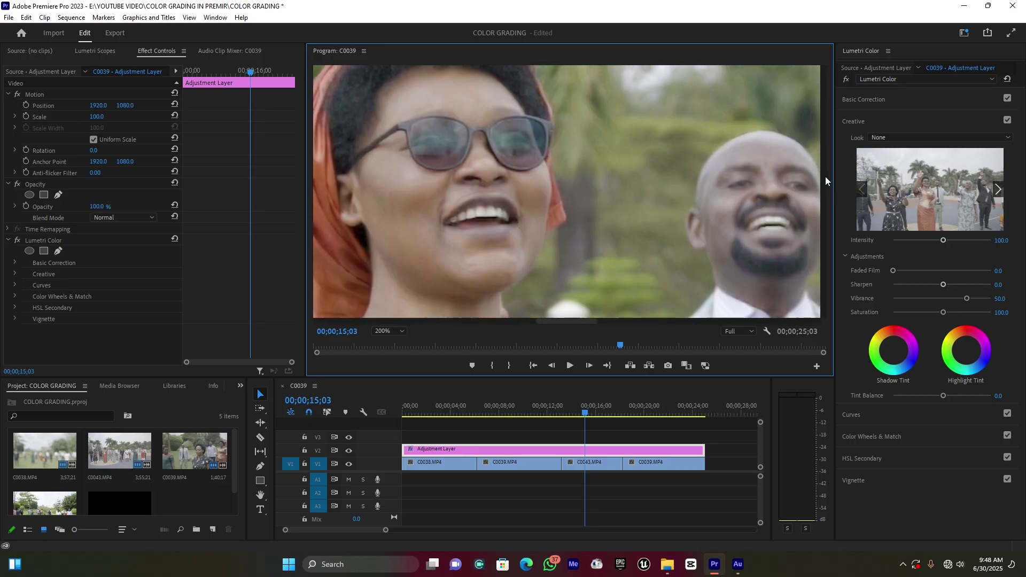
pyautogui.moveTo(947, 281); pyautogui.dragTo(956, 283)
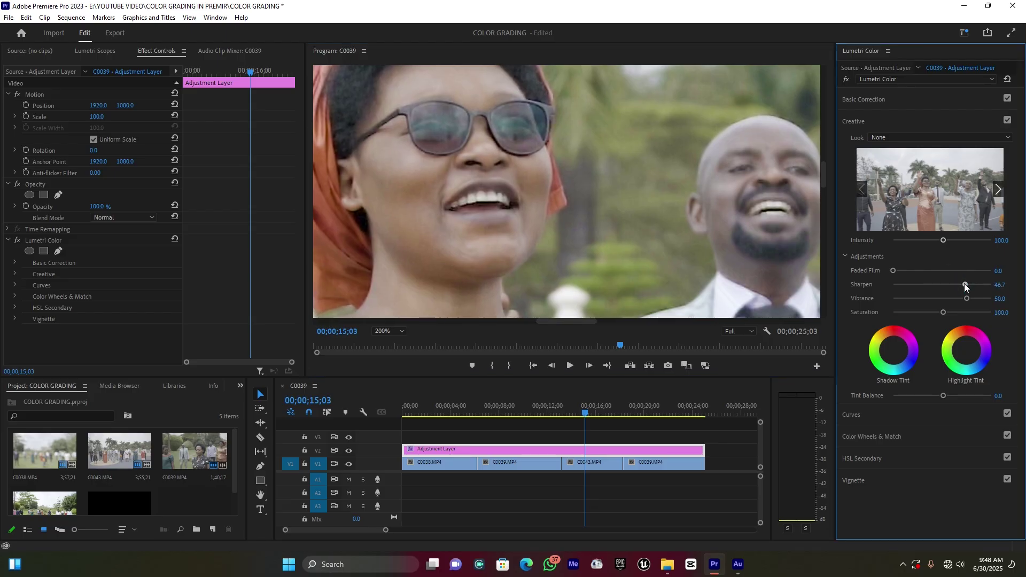
pyautogui.moveTo(964, 283)
pyautogui.mouseDown()
pyautogui.moveTo(902, 279)
pyautogui.moveTo(975, 277)
pyautogui.moveTo(902, 279)
pyautogui.moveTo(964, 284)
pyautogui.mouseUp()
pyautogui.click(390, 332)
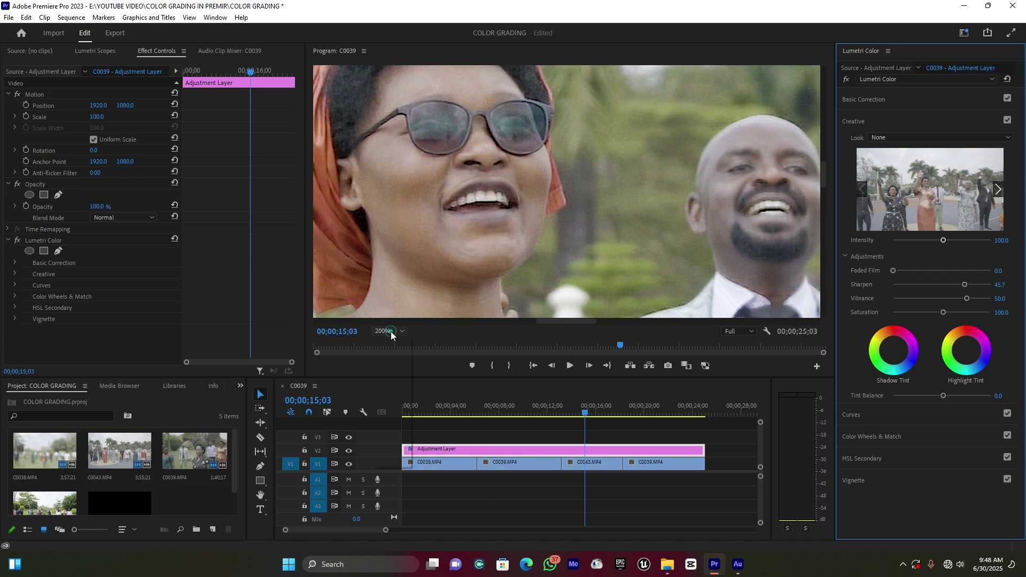
pyautogui.click(389, 338)
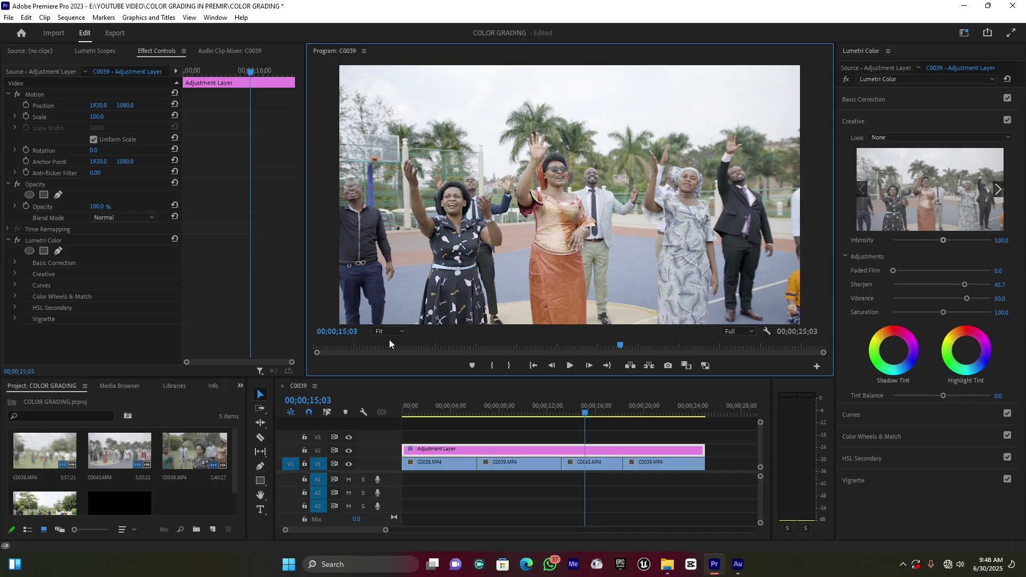
# Collapse Creative and add a three-point RGB S-curve in Curves, undoing the overly deep shadow pull.
pyautogui.click(855, 121)
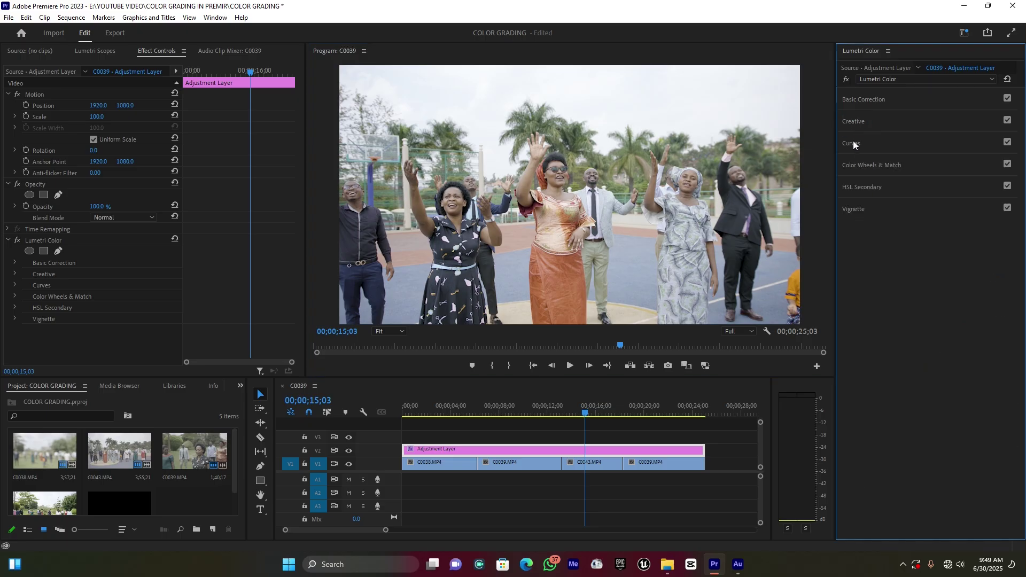
pyautogui.click(854, 143)
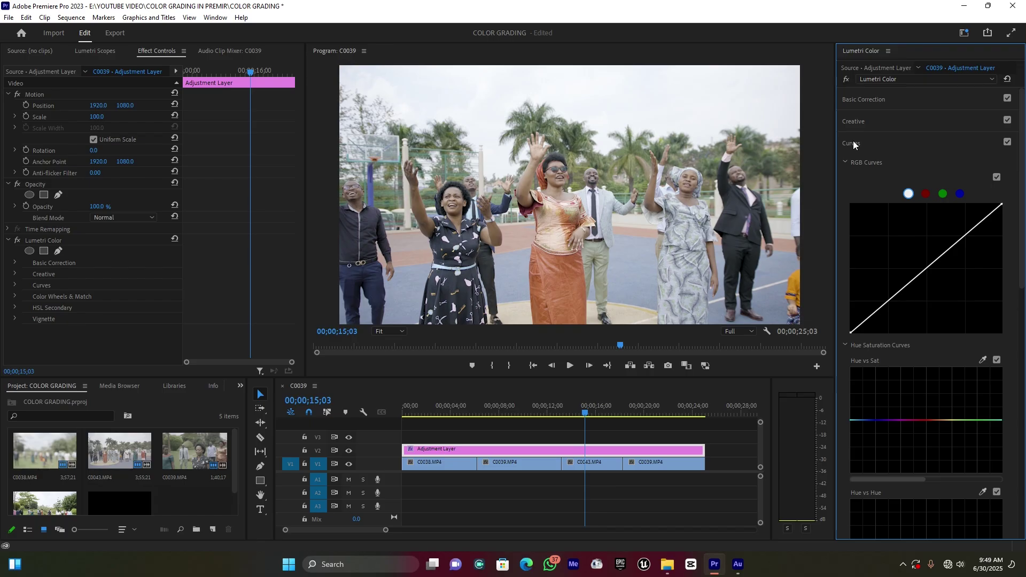
pyautogui.click(925, 269)
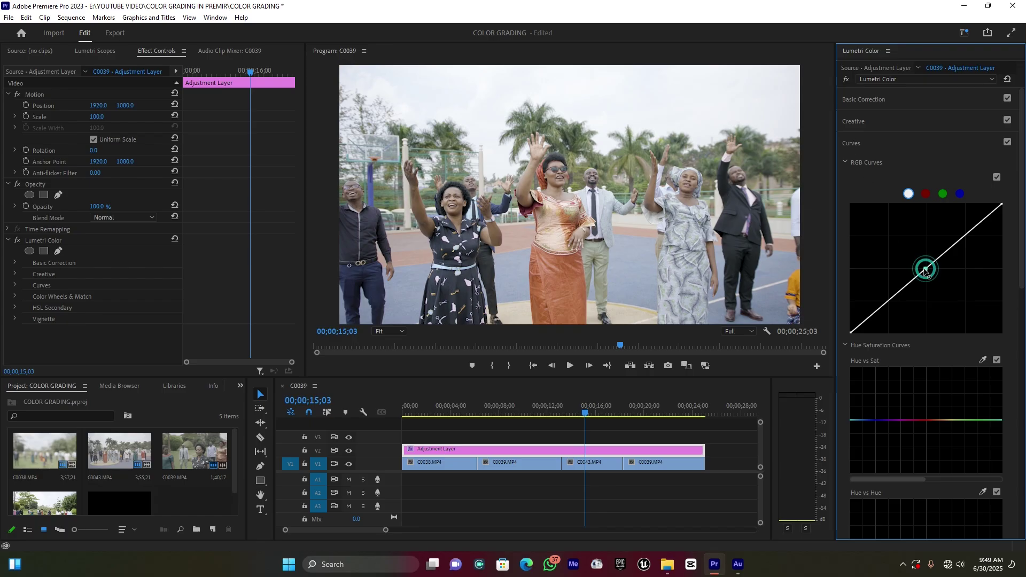
pyautogui.click(966, 234)
pyautogui.click(887, 301)
pyautogui.moveTo(888, 302); pyautogui.dragTo(890, 308)
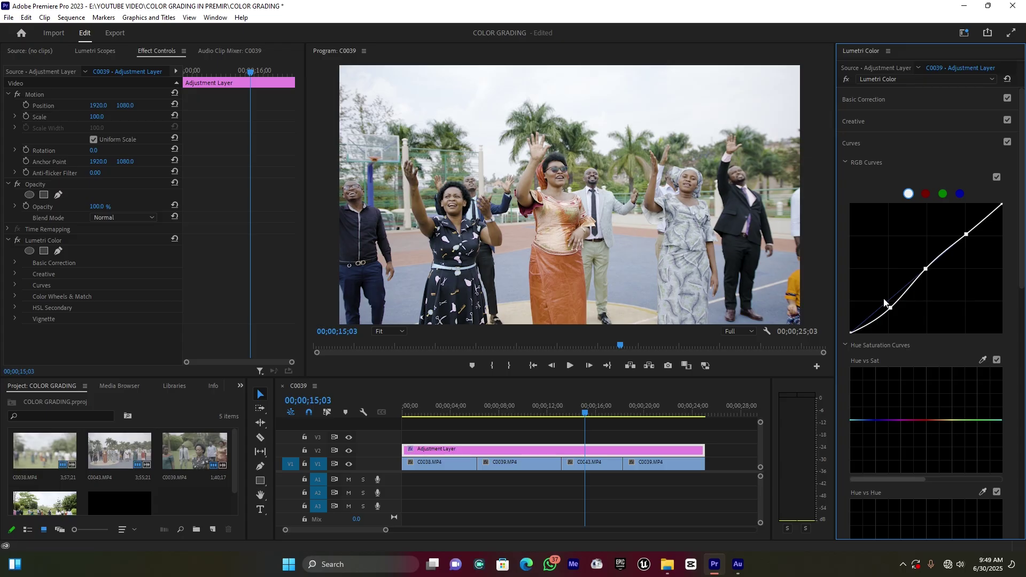
pyautogui.moveTo(891, 309); pyautogui.dragTo(898, 319)
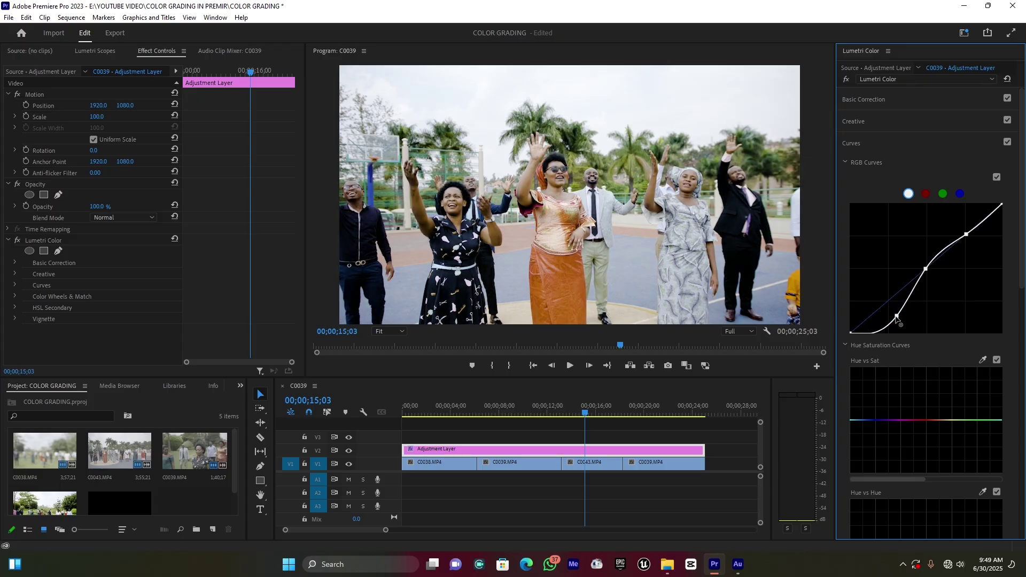
pyautogui.hotkey('ctrl', 'z')
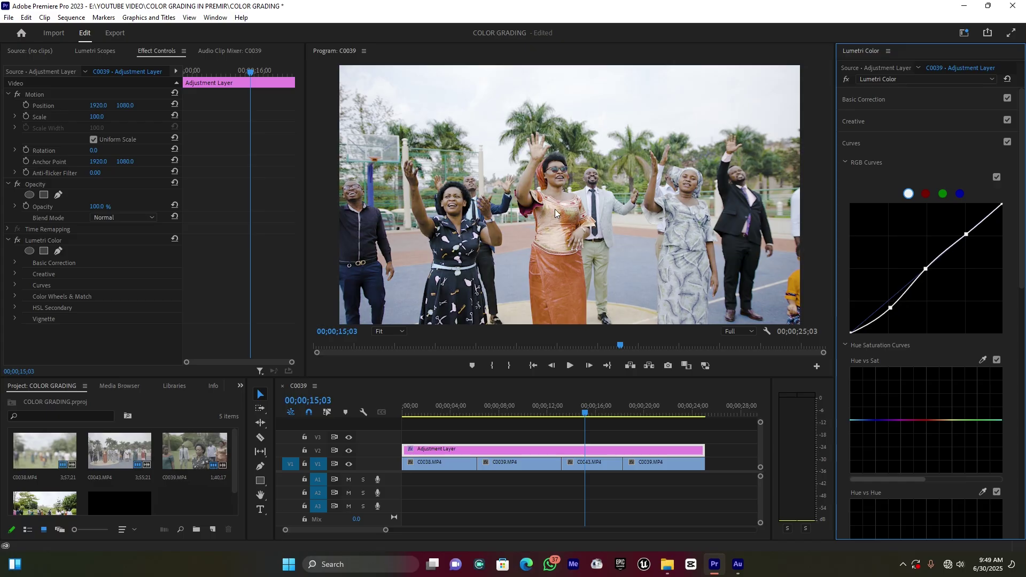
pyautogui.scroll(-5, 892, 270)
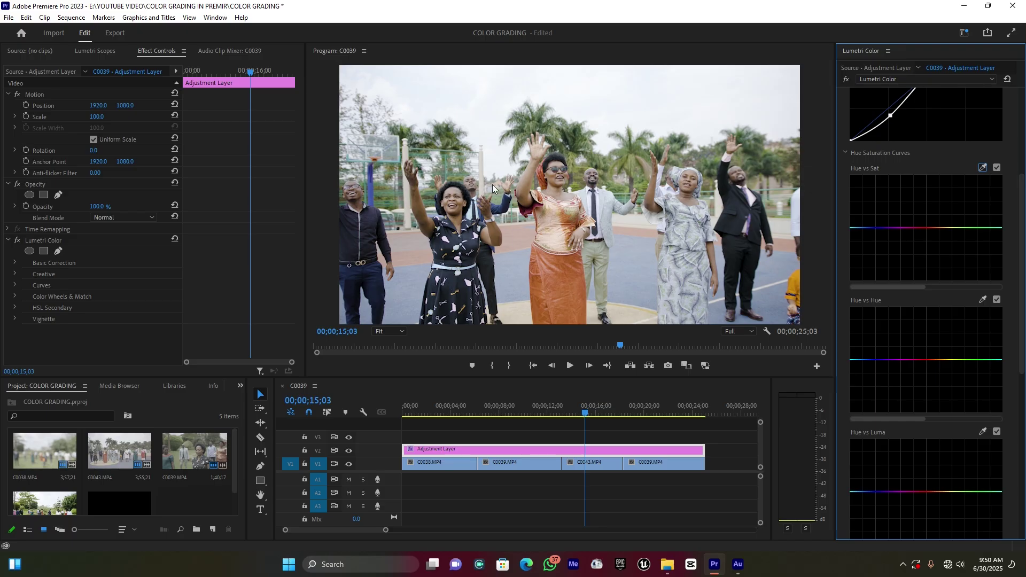
# Raise saturation of the blue and green hues on the Hue vs Sat curve.
pyautogui.click(995, 227)
pyautogui.moveTo(858, 227); pyautogui.dragTo(860, 177)
pyautogui.click(953, 228)
pyautogui.moveTo(965, 227)
pyautogui.mouseDown()
pyautogui.moveTo(957, 179)
pyautogui.moveTo(955, 213)
pyautogui.moveTo(976, 215)
pyautogui.moveTo(956, 216)
pyautogui.mouseUp()
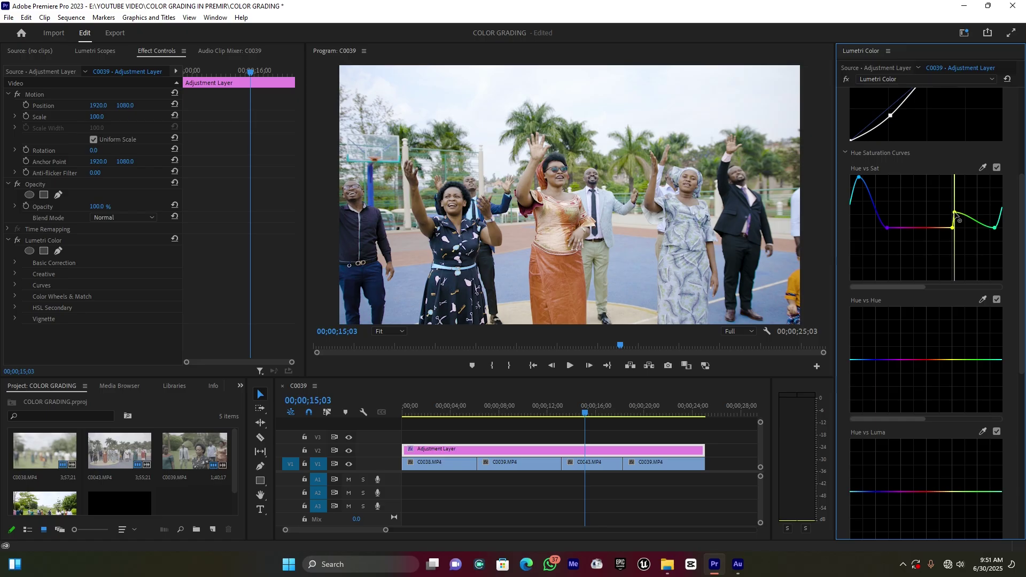
pyautogui.moveTo(956, 213); pyautogui.dragTo(955, 214)
pyautogui.scroll(-3, 941, 262)
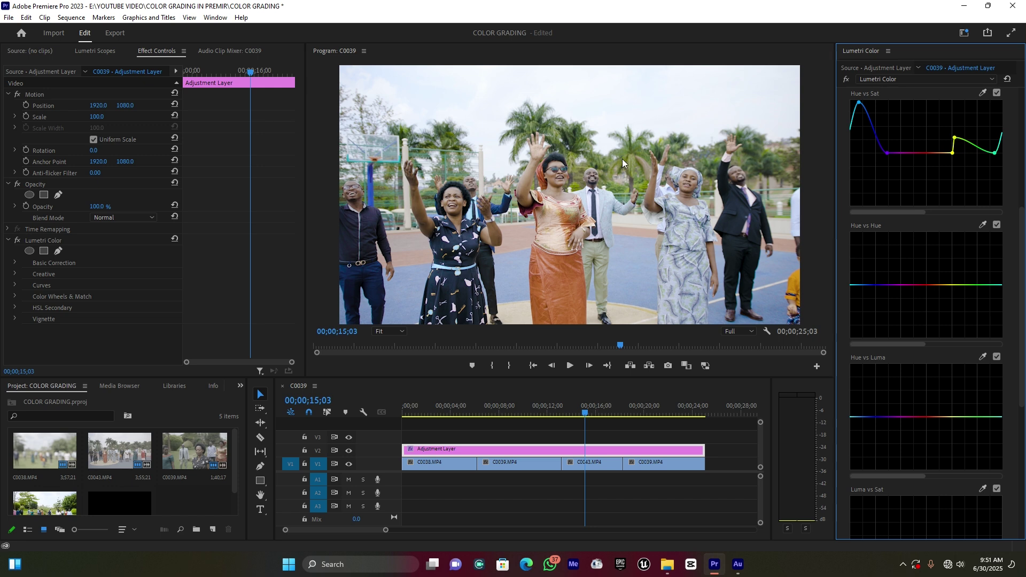
# At the 08;17 close-up, try a yellow-green dip on Hue vs Luma, then remove it.
pyautogui.click(508, 409)
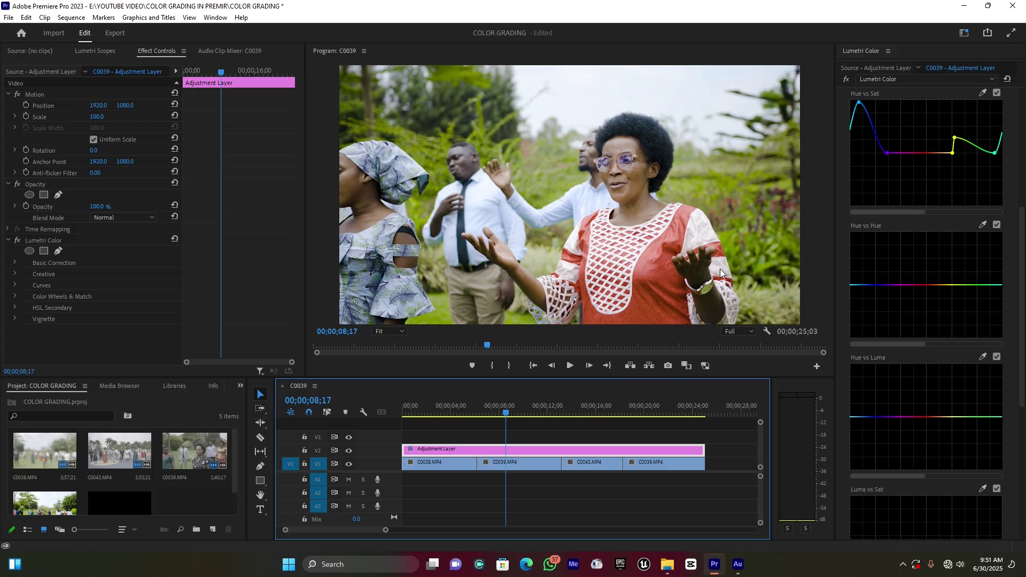
pyautogui.click(994, 417)
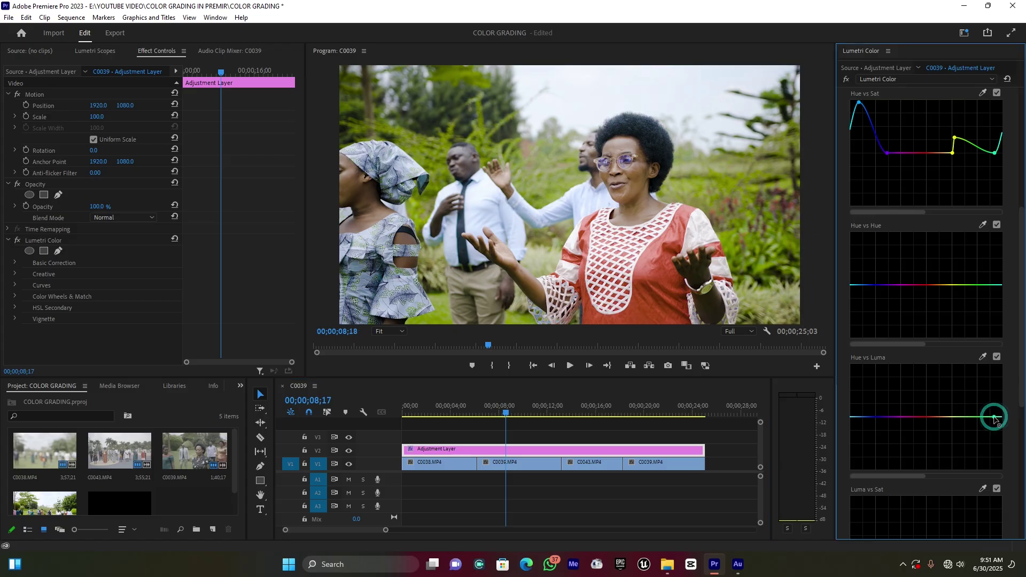
pyautogui.click(950, 417)
pyautogui.moveTo(961, 417); pyautogui.dragTo(957, 432)
pyautogui.keyDown('ctrl'); pyautogui.click(956, 431); pyautogui.keyUp('ctrl')
# Bend the Hue vs Hue curve down at the yellow-green hues, checking the 14;12 court shot.
pyautogui.click(993, 284)
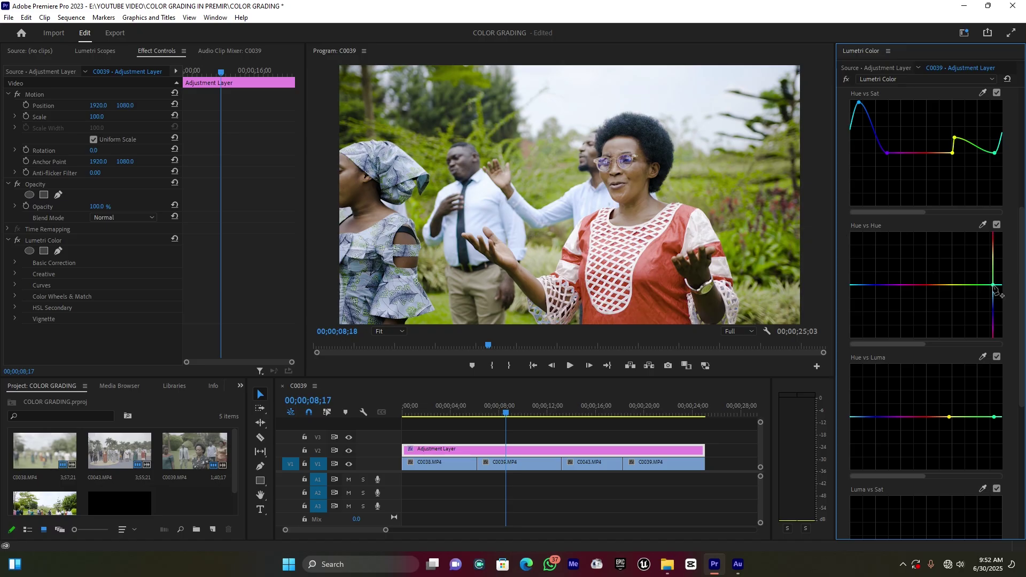
pyautogui.click(951, 284)
pyautogui.moveTo(957, 289); pyautogui.dragTo(955, 303)
pyautogui.moveTo(955, 301); pyautogui.dragTo(955, 300)
pyautogui.click(578, 407)
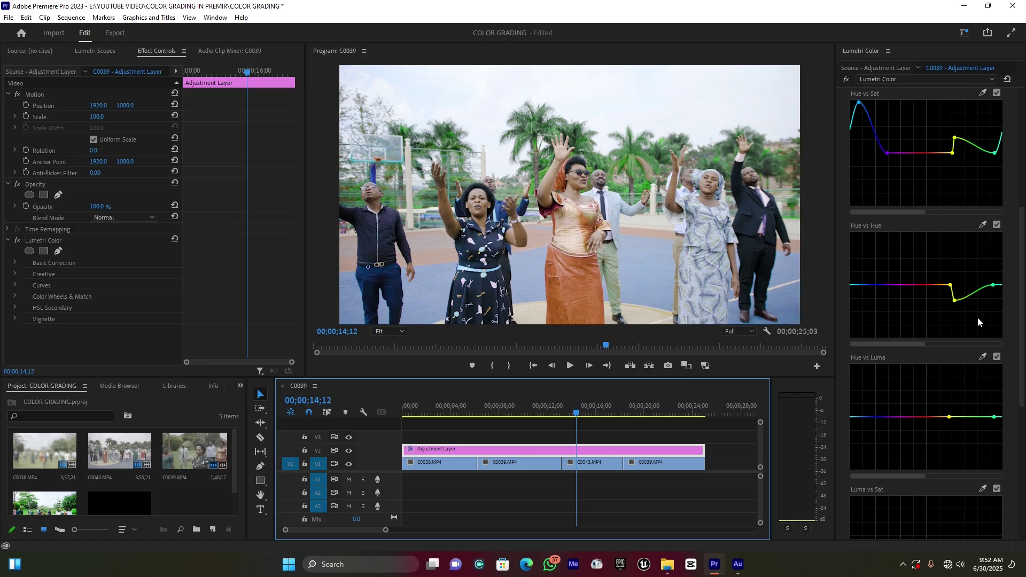
pyautogui.moveTo(955, 304); pyautogui.dragTo(949, 303)
# Check the shots at 20;07, 03;16 and 14;13, then bend the blue hues up on Hue vs Hue.
pyautogui.click(647, 412)
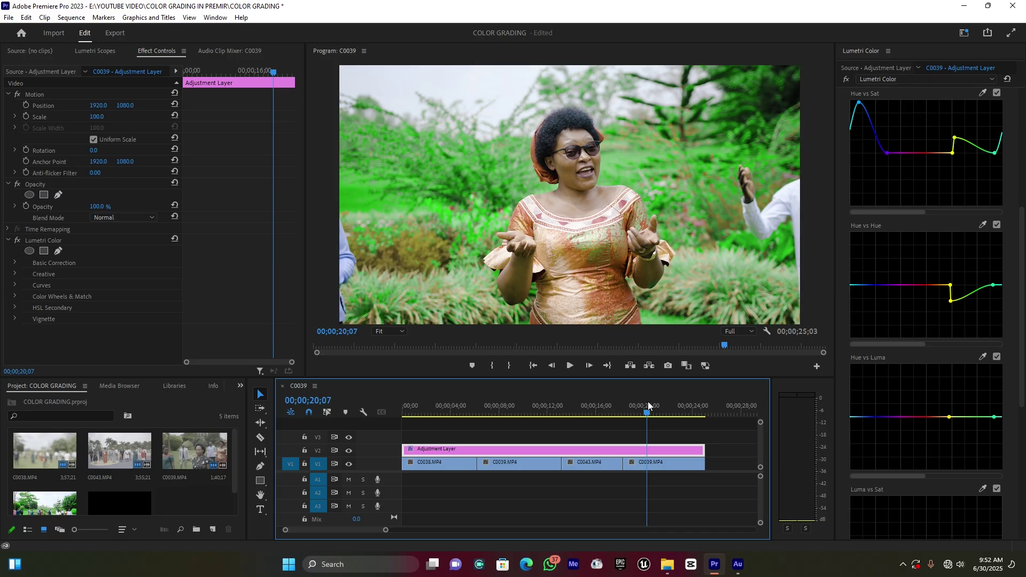
pyautogui.click(445, 413)
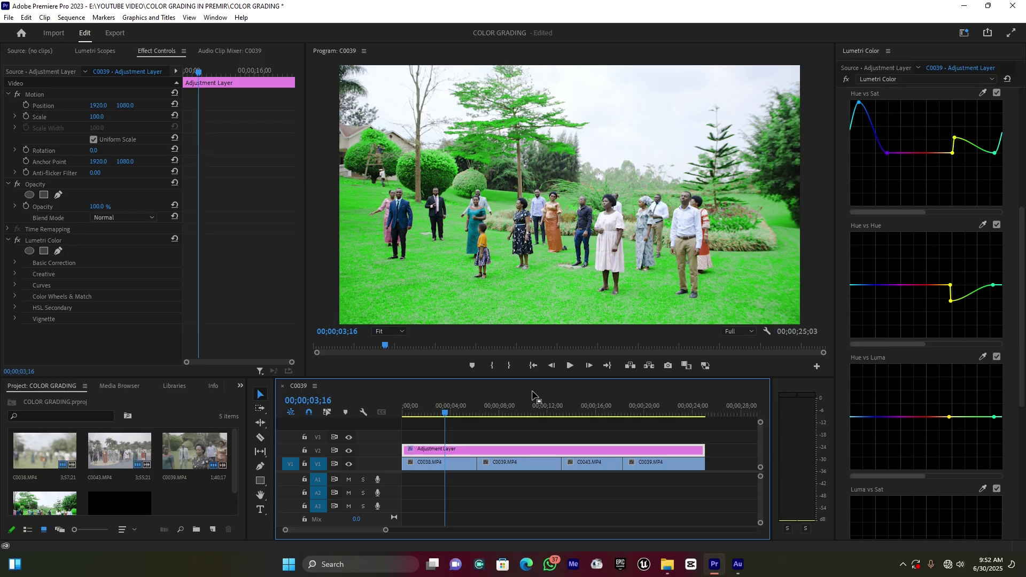
pyautogui.click(576, 408)
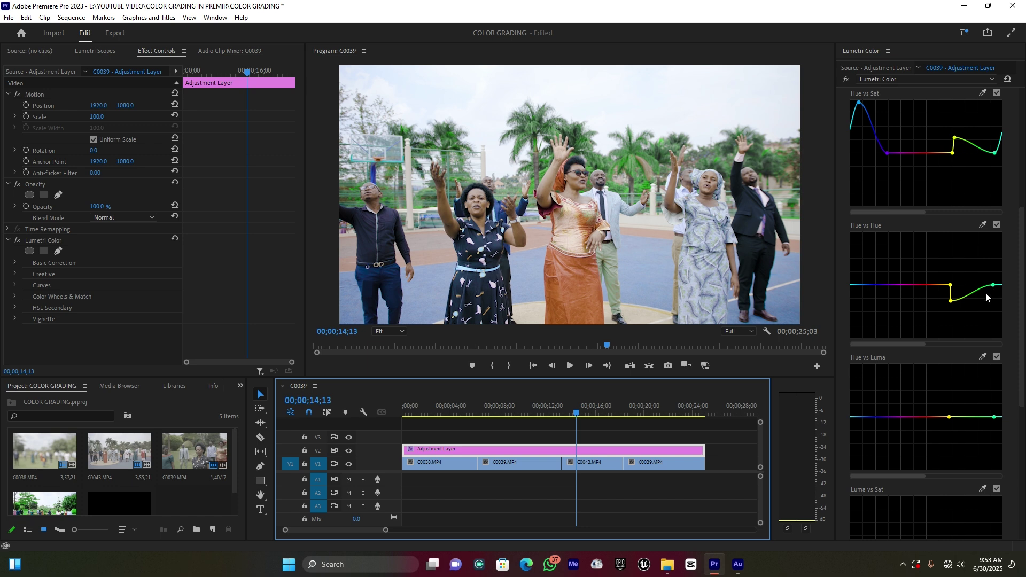
pyautogui.click(888, 285)
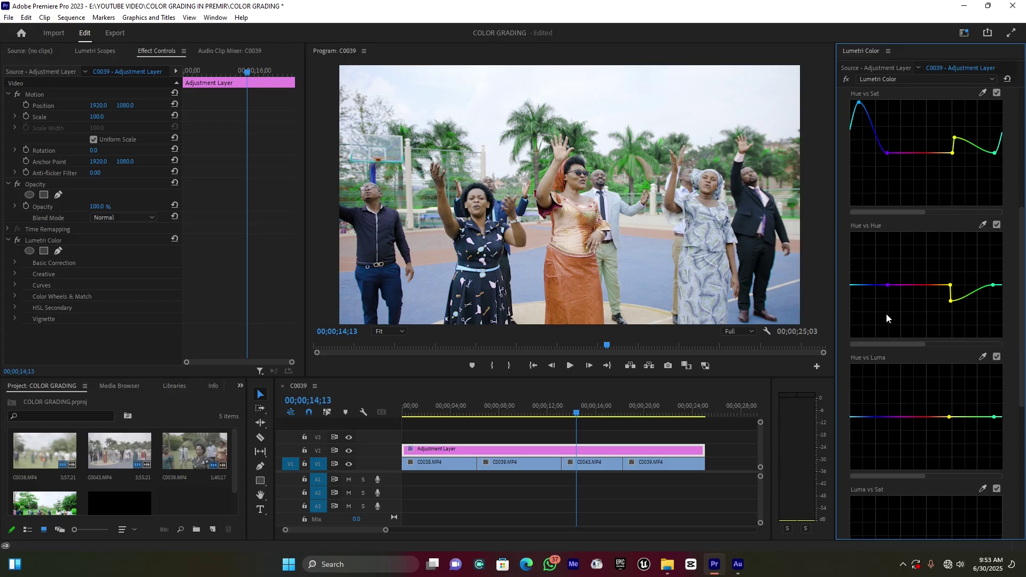
pyautogui.moveTo(861, 285); pyautogui.dragTo(859, 279)
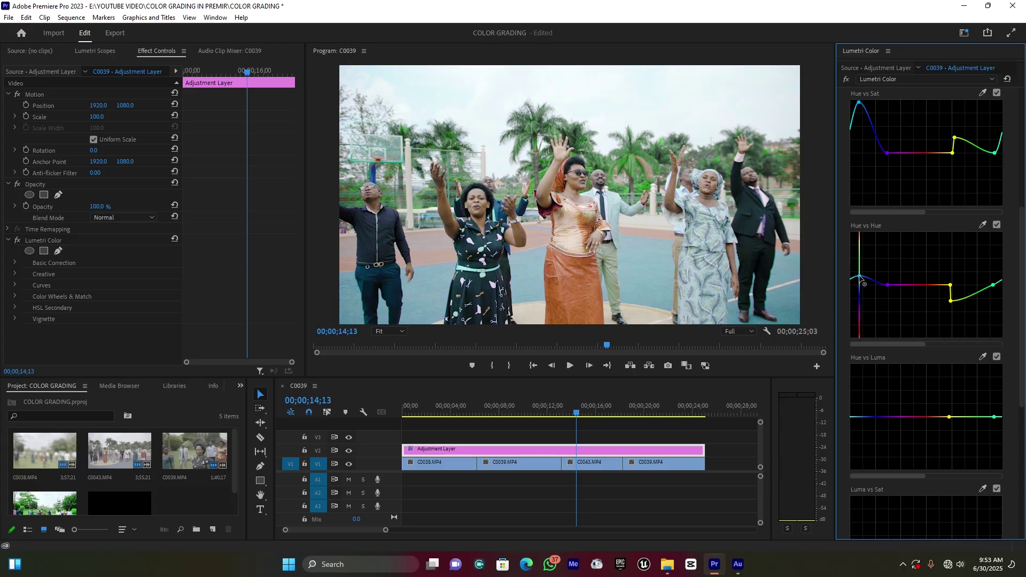
pyautogui.moveTo(860, 278); pyautogui.dragTo(860, 275)
pyautogui.scroll(5, 965, 203)
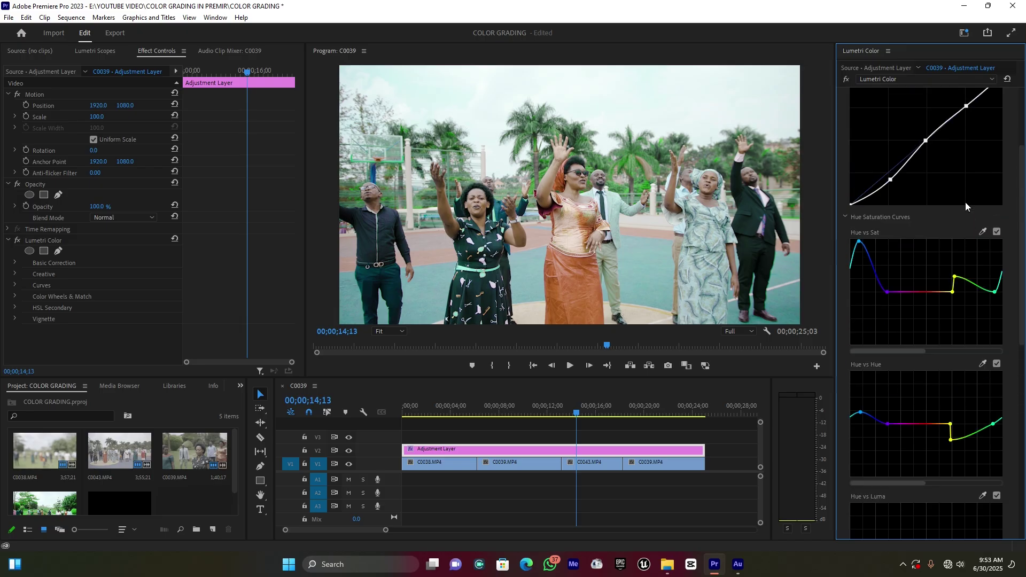
pyautogui.scroll(1, 965, 206)
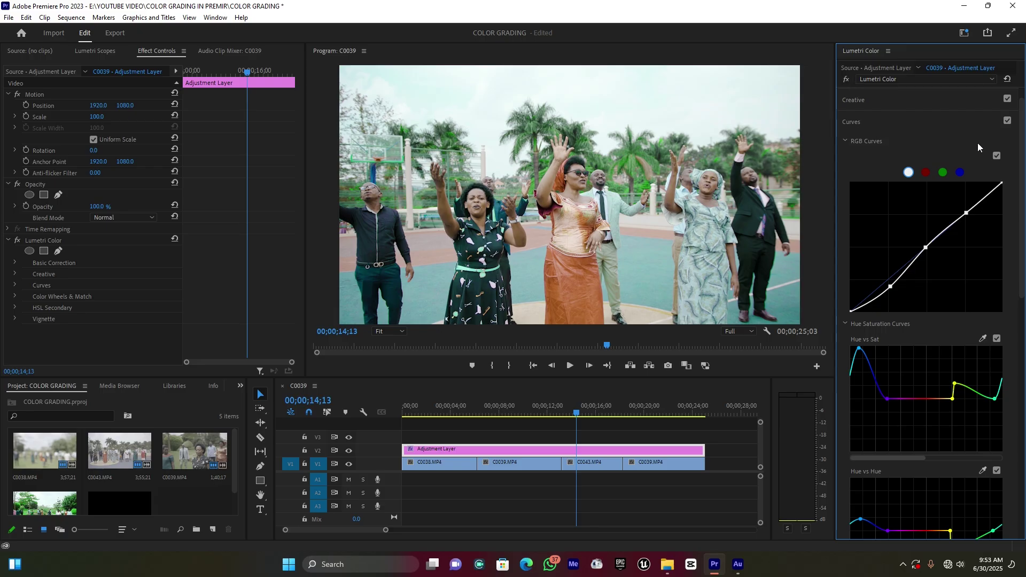
pyautogui.click(1007, 121)
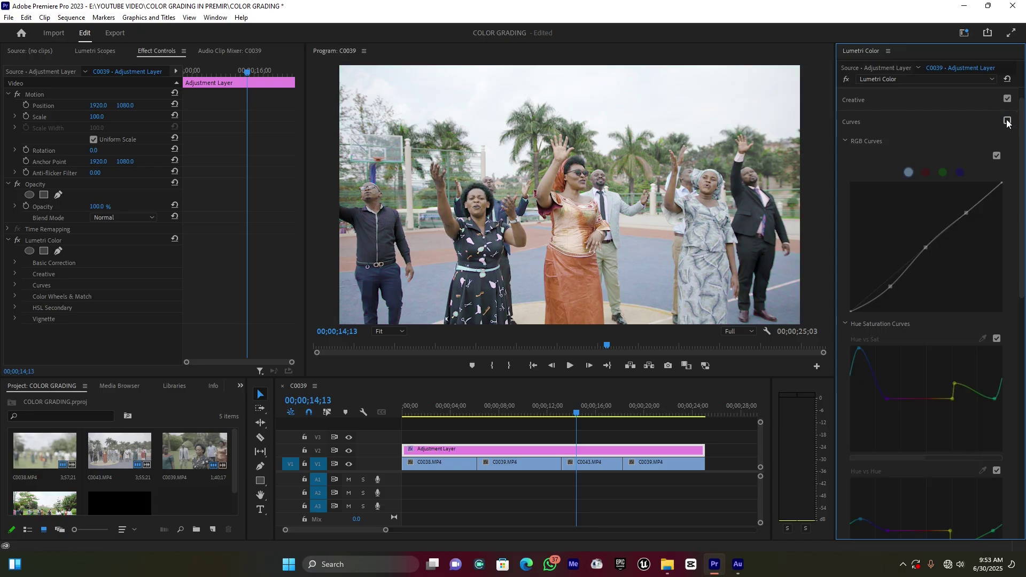
pyautogui.click(1008, 121)
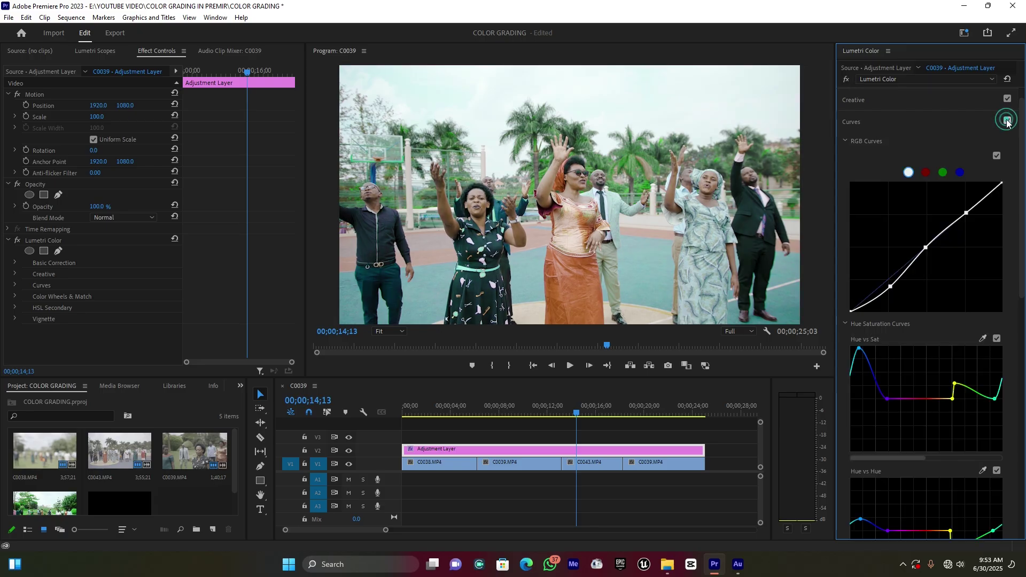
pyautogui.scroll(-6, 954, 379)
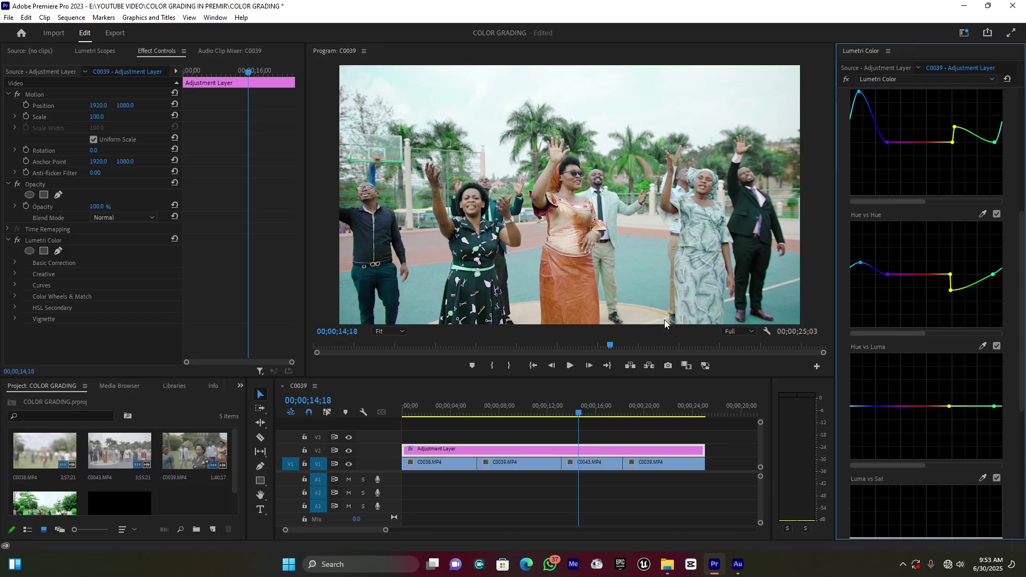
# Dip the green hues on the Hue vs Luma curve, checking the 08;21 garden shot.
pyautogui.scroll(-3, 956, 432)
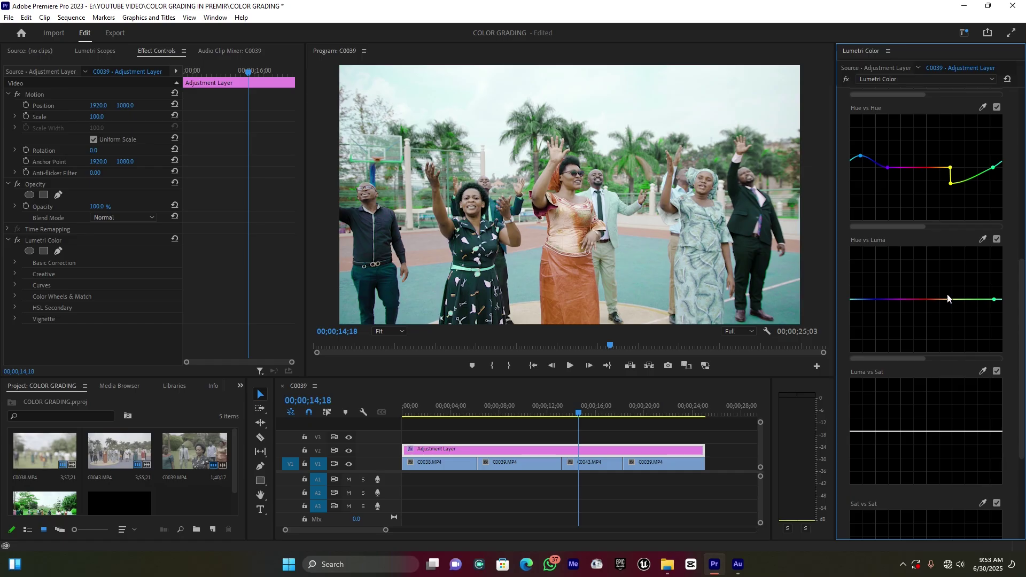
pyautogui.click(949, 299)
pyautogui.click(967, 300)
pyautogui.moveTo(970, 306); pyautogui.dragTo(969, 306)
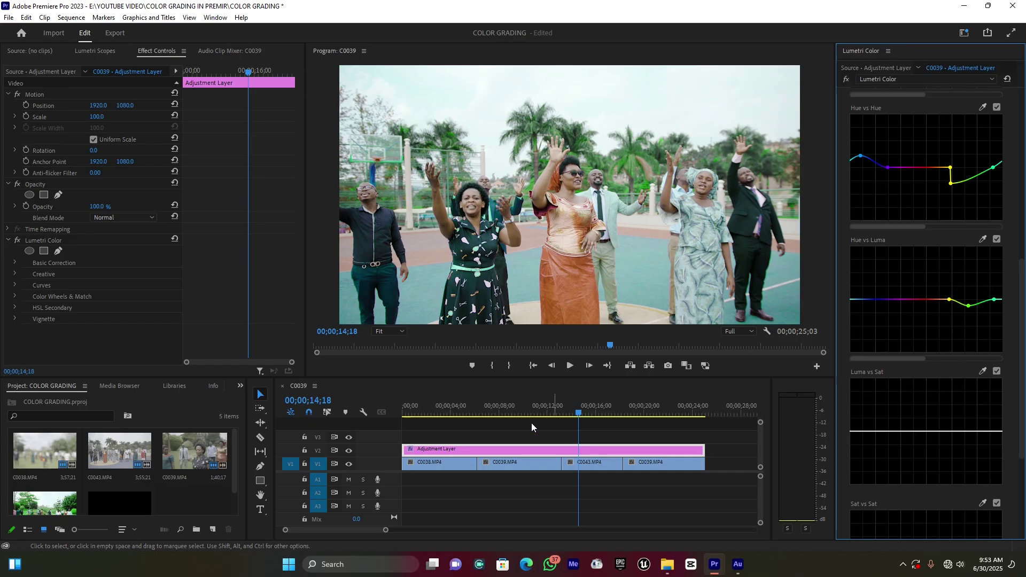
pyautogui.click(509, 405)
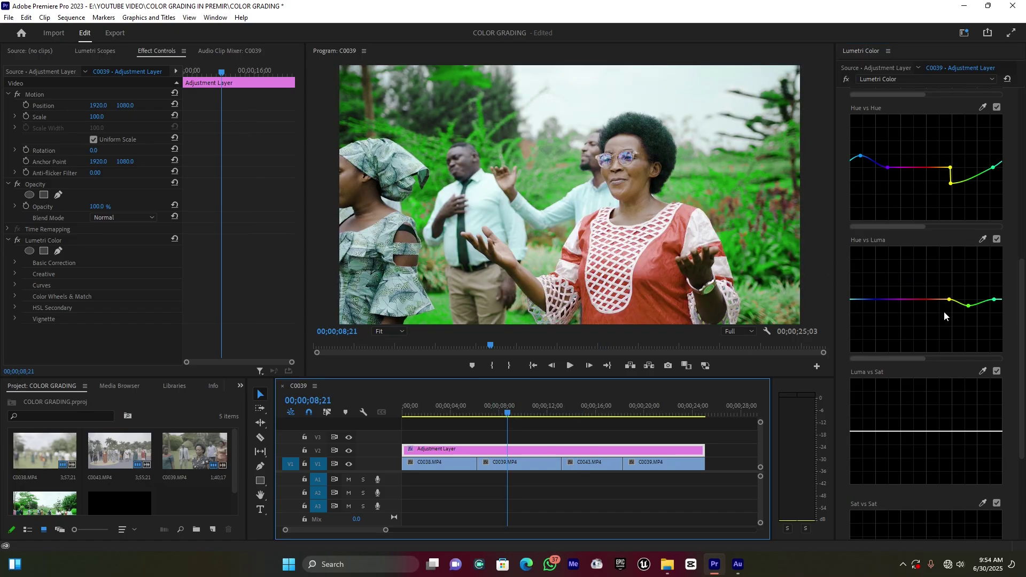
pyautogui.moveTo(970, 307); pyautogui.dragTo(970, 285)
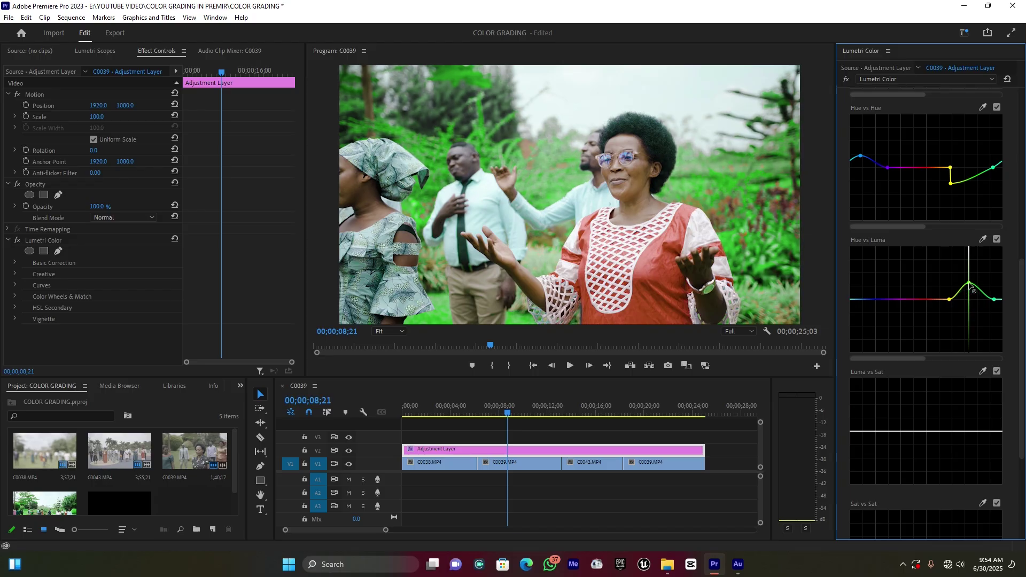
pyautogui.moveTo(973, 289); pyautogui.dragTo(968, 313)
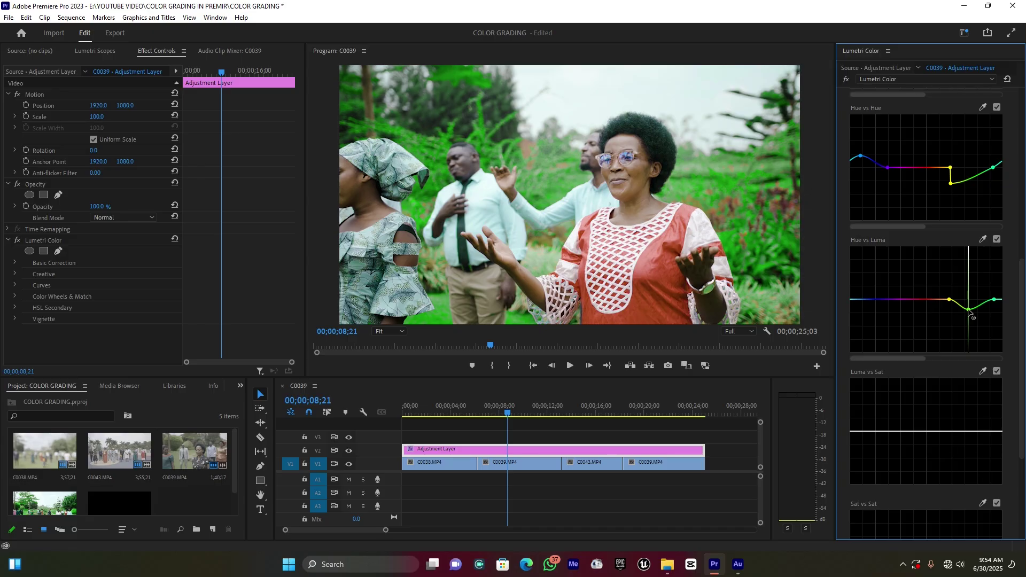
pyautogui.moveTo(969, 310); pyautogui.dragTo(968, 311)
# Pull down the blue hues on Hue vs Luma, checking the 13;22 basketball-court shot.
pyautogui.click(889, 300)
pyautogui.click(570, 409)
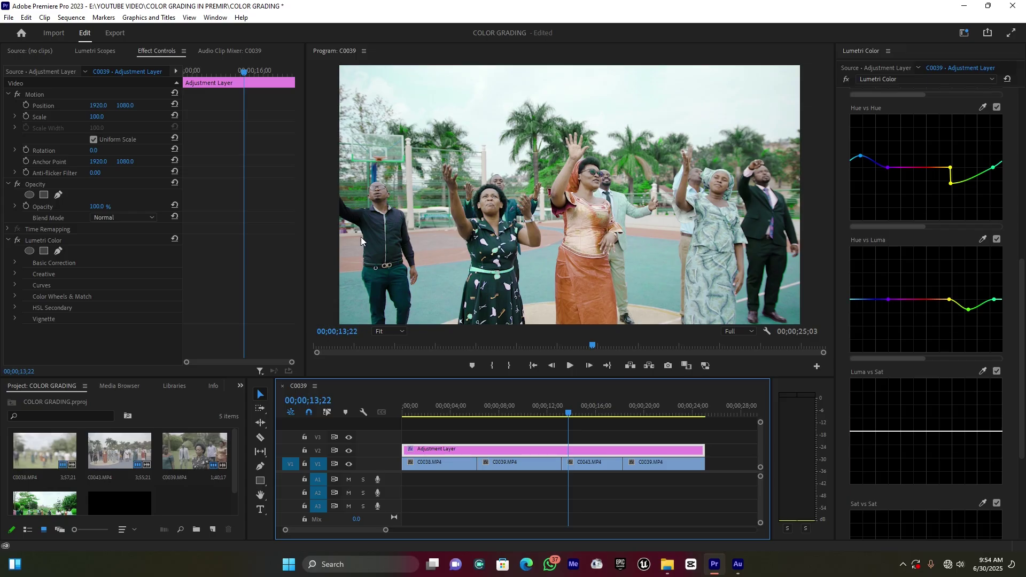
pyautogui.moveTo(877, 305)
pyautogui.mouseDown()
pyautogui.moveTo(880, 313)
pyautogui.moveTo(813, 284)
pyautogui.moveTo(869, 280)
pyautogui.moveTo(884, 315)
pyautogui.mouseUp()
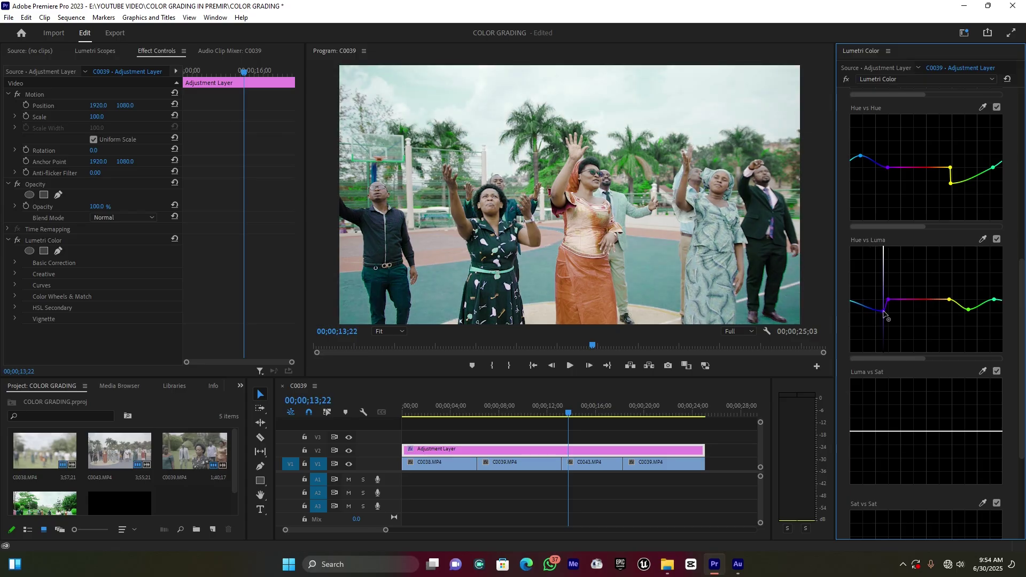
pyautogui.moveTo(884, 314); pyautogui.dragTo(884, 317)
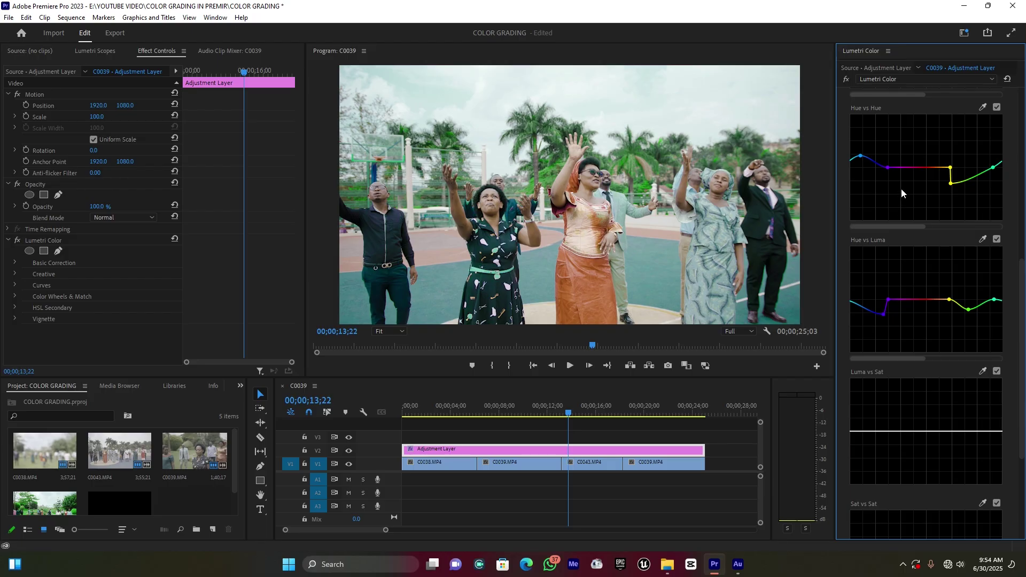
# On the garden shot at 00;00;08;20, shift the lower Hue vs Hue curve point slightly.
pyautogui.scroll(3, 903, 192)
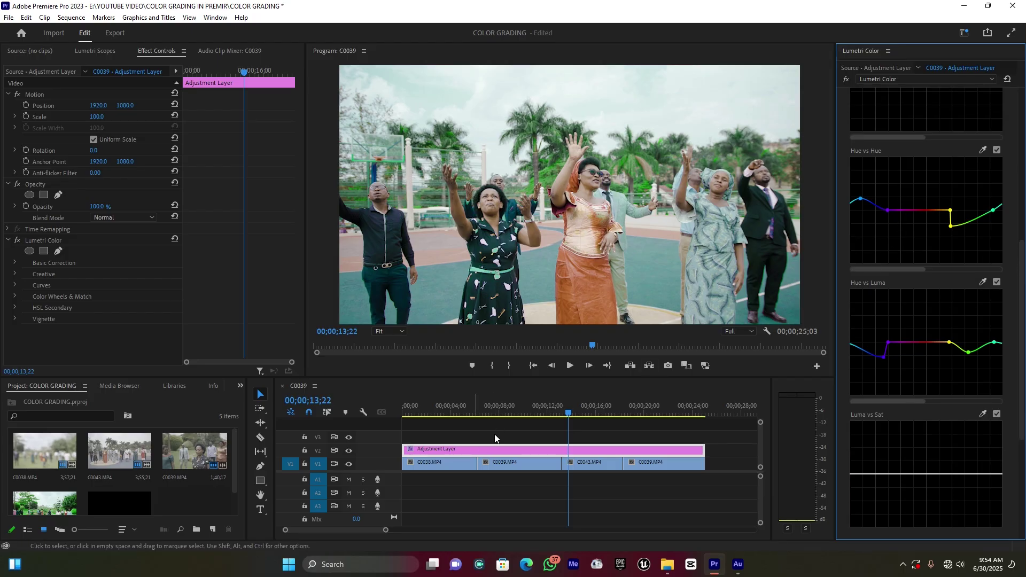
pyautogui.click(508, 412)
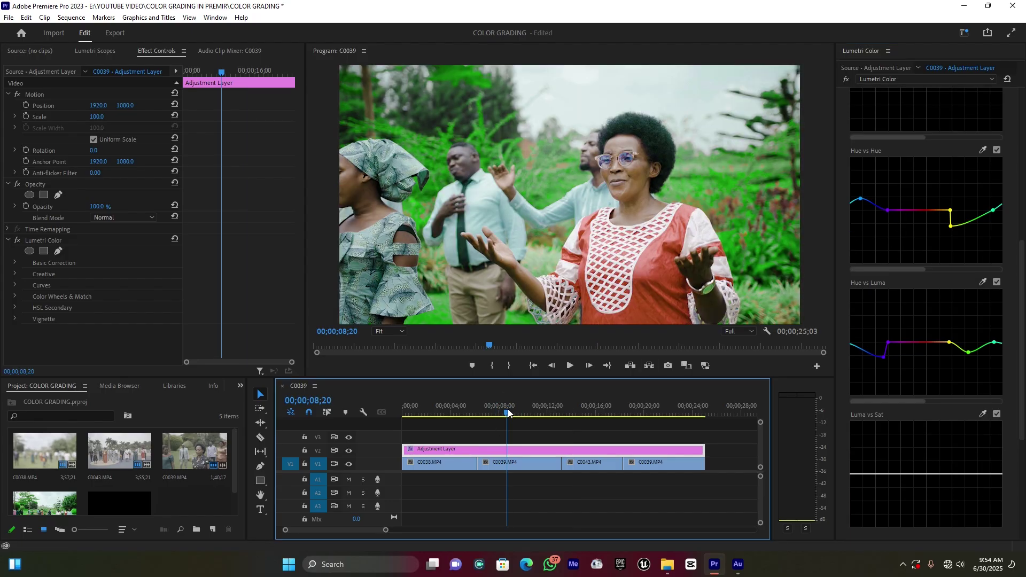
pyautogui.click(954, 226)
pyautogui.moveTo(955, 227)
pyautogui.mouseDown()
pyautogui.moveTo(950, 235)
pyautogui.moveTo(946, 222)
pyautogui.mouseUp()
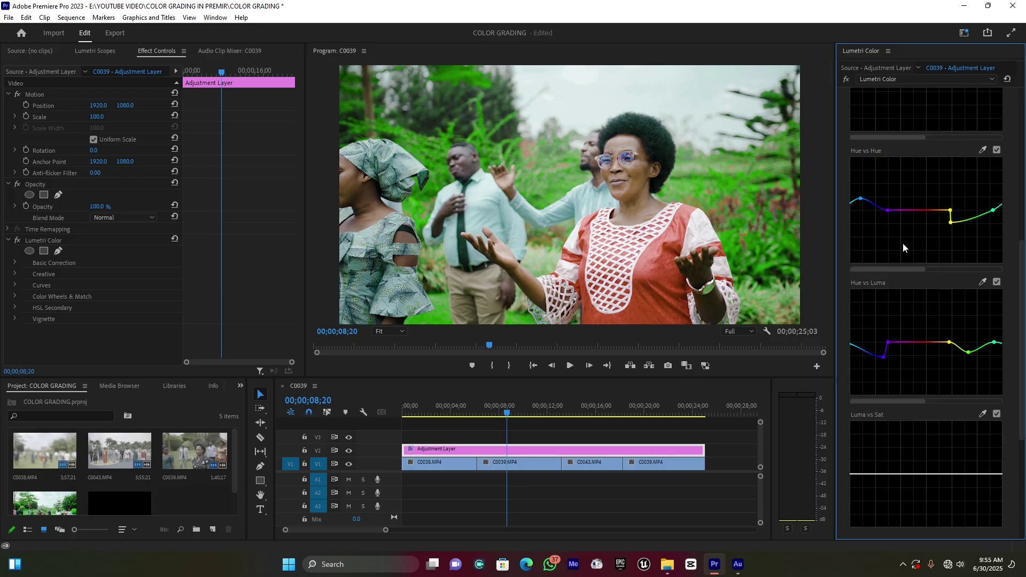
# Preview the grade on the shot at 00;00;21;14, the opening group shot, and the basketball-court frame at 00;00;14;03.
pyautogui.click(586, 409)
pyautogui.click(663, 407)
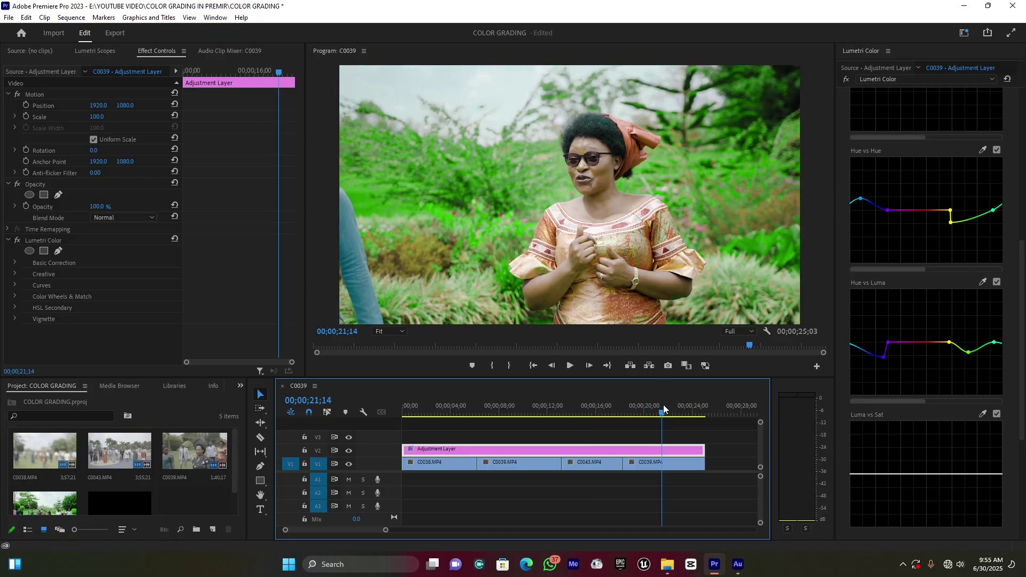
pyautogui.click(437, 409)
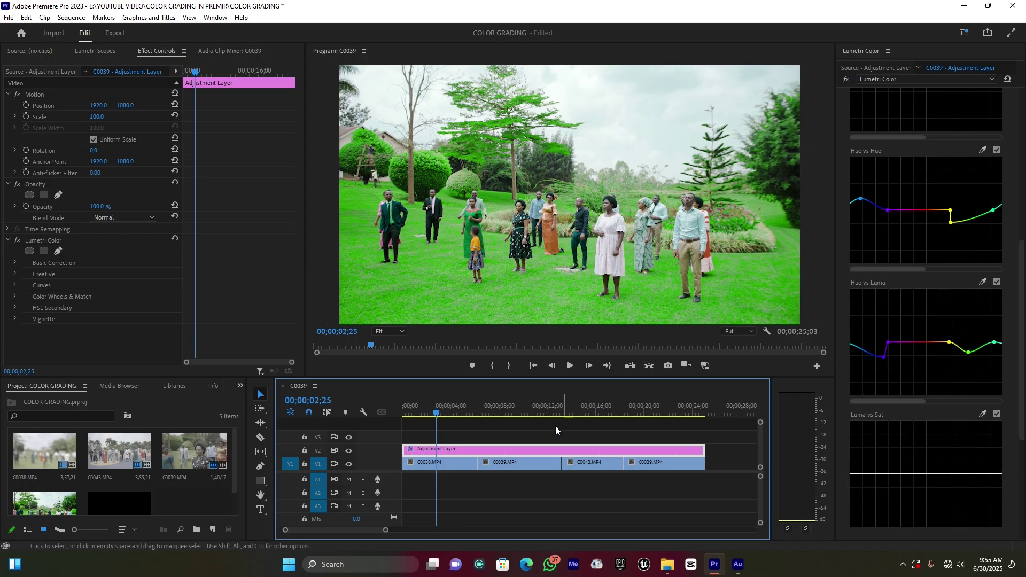
pyautogui.click(573, 408)
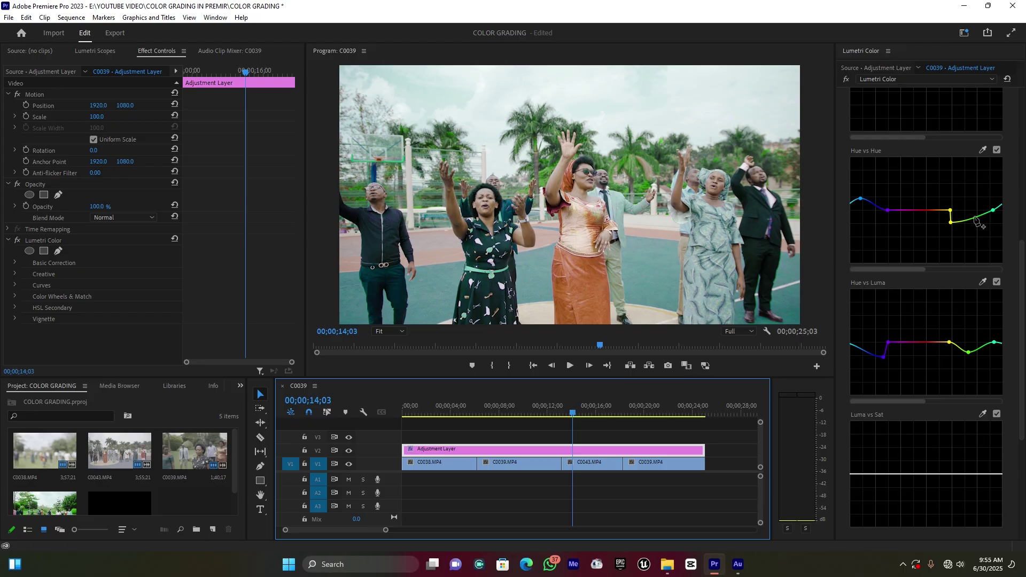
pyautogui.scroll(4, 948, 225)
pyautogui.scroll(5, 930, 224)
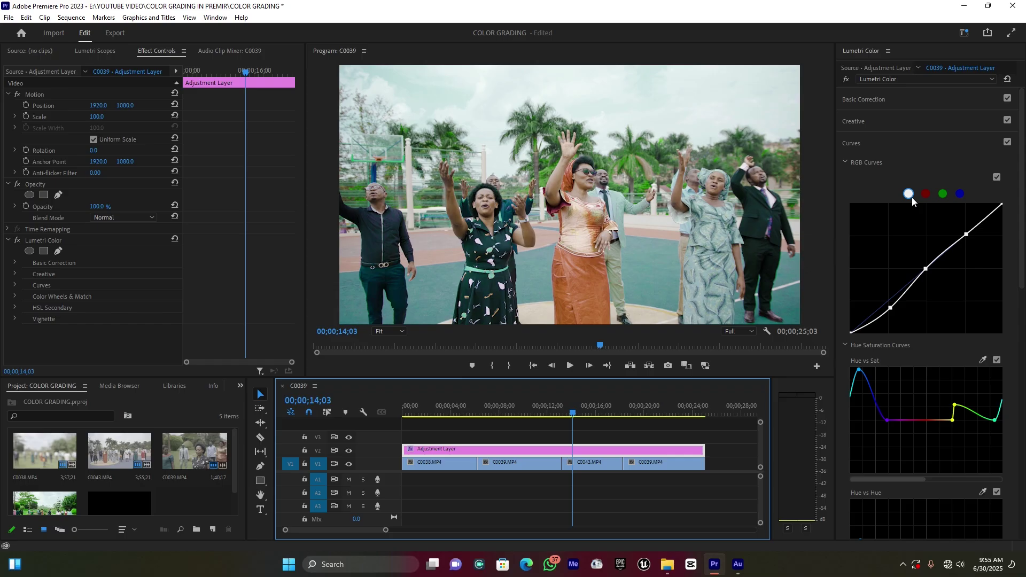
# In Color Wheels & Match, nudge the Shadows wheel and brightness slightly, then toggle the section off and on to compare.
pyautogui.click(856, 141)
pyautogui.click(871, 164)
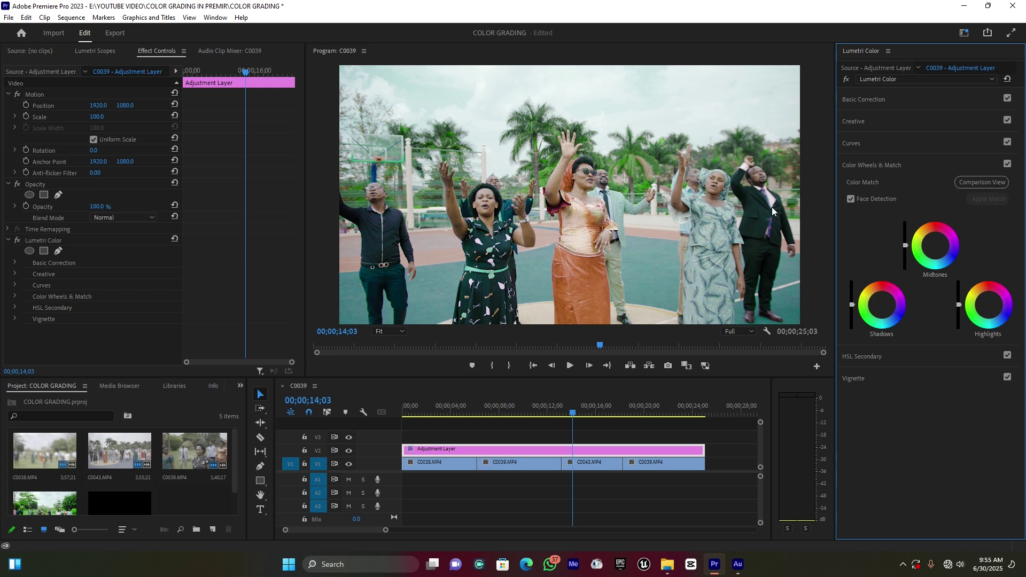
pyautogui.click(883, 306)
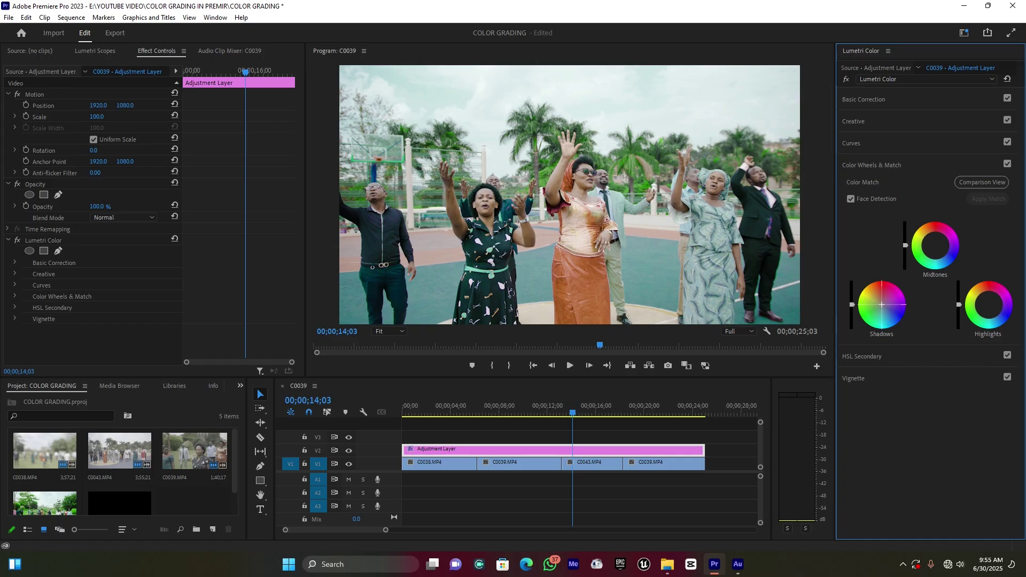
pyautogui.moveTo(883, 305); pyautogui.dragTo(883, 305)
pyautogui.click(853, 305)
pyautogui.click(1007, 163)
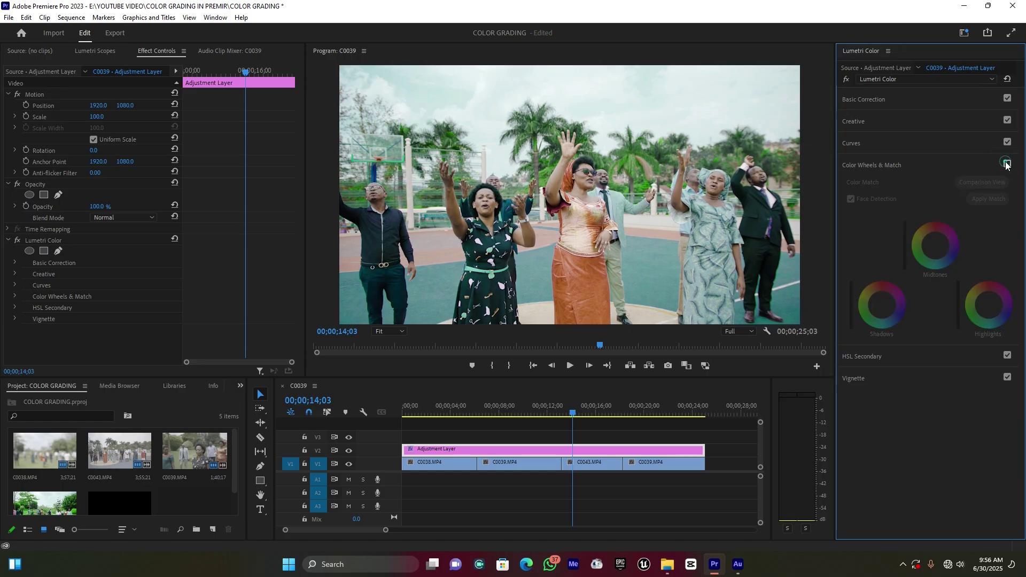
pyautogui.click(1007, 163)
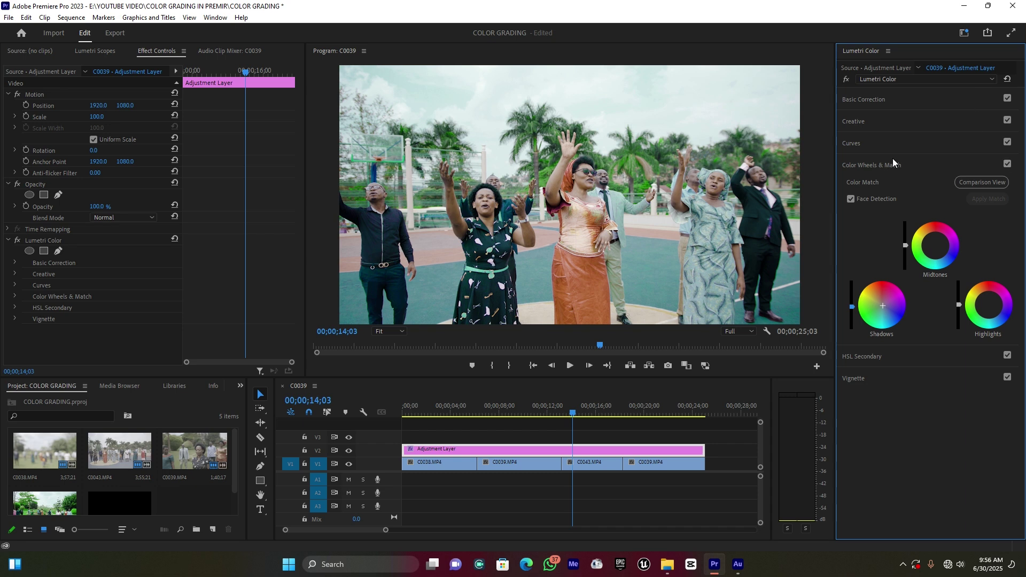
# Key the red skin-tone range in HSL Secondary and show it as a Color/Gray mask.
pyautogui.click(878, 161)
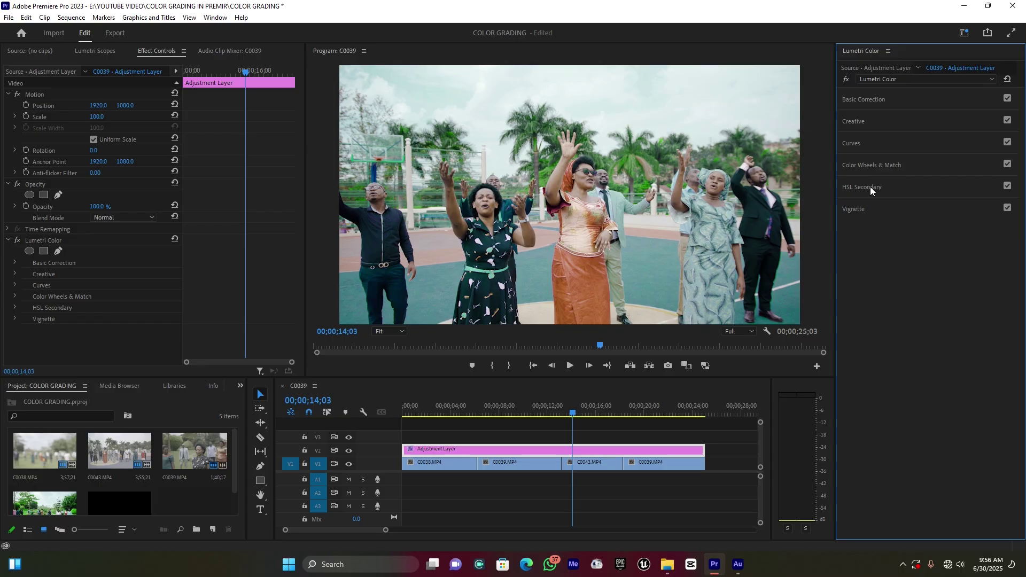
pyautogui.click(870, 187)
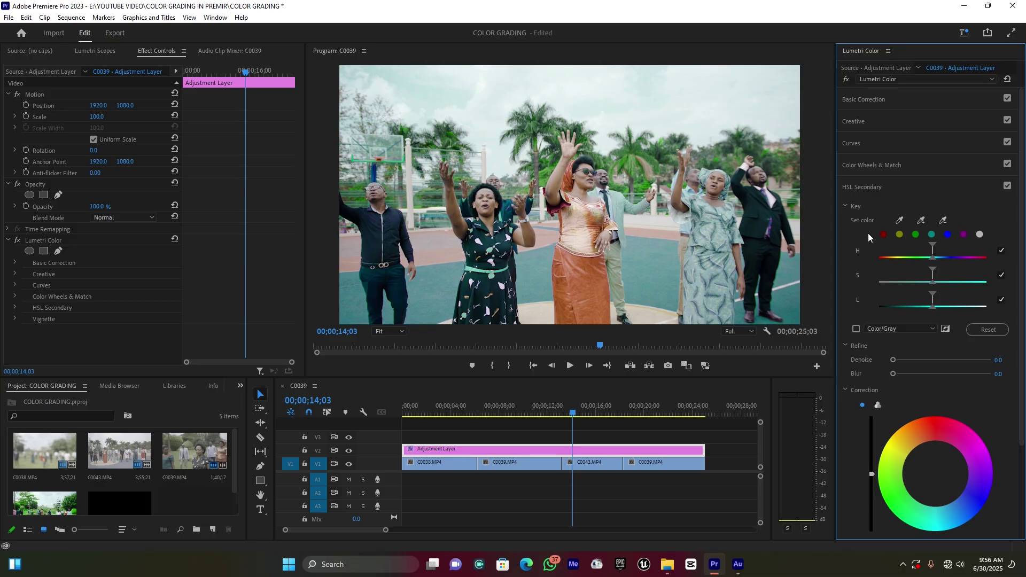
pyautogui.click(884, 234)
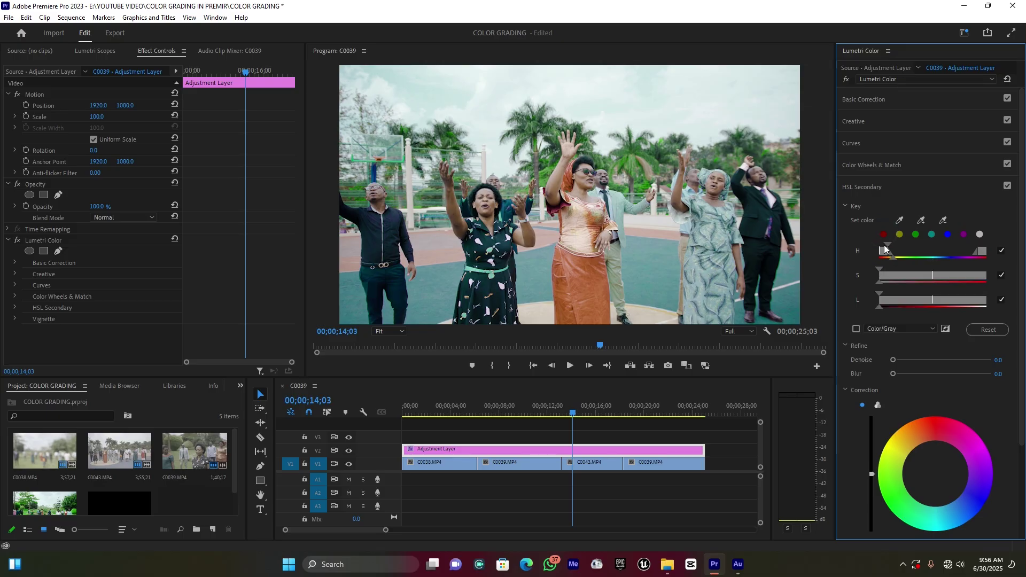
pyautogui.click(856, 330)
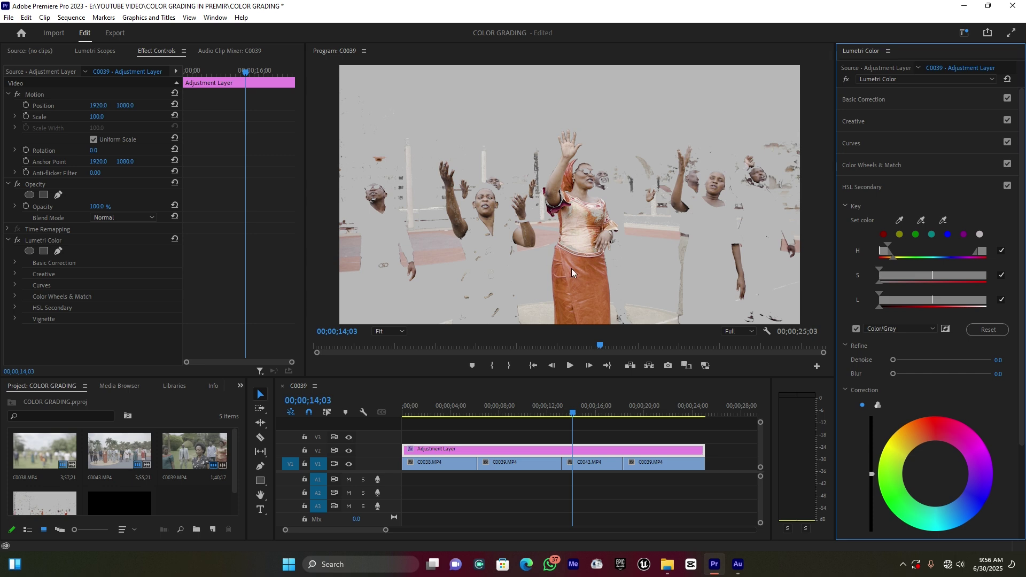
# Narrow the HSL Secondary hue range slightly and check the key at 08;21, 20;24 and 03;23.
pyautogui.click(887, 242)
pyautogui.moveTo(887, 249); pyautogui.dragTo(888, 252)
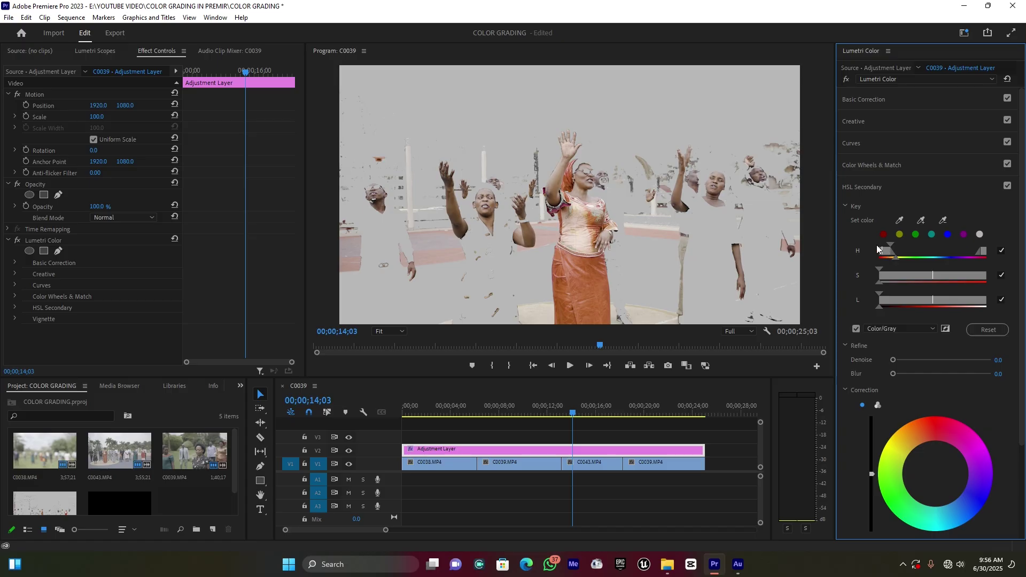
pyautogui.click(509, 408)
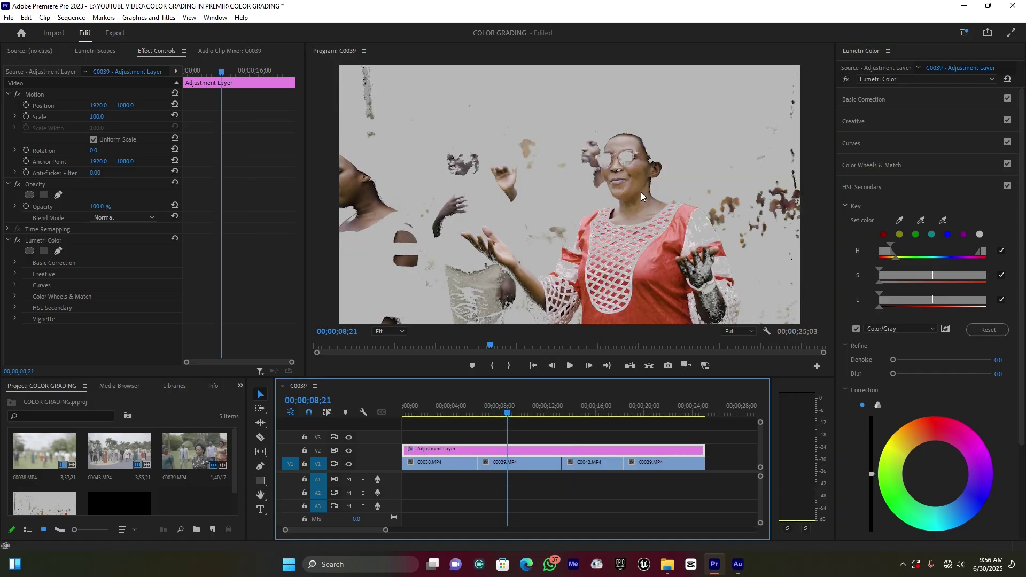
pyautogui.click(654, 410)
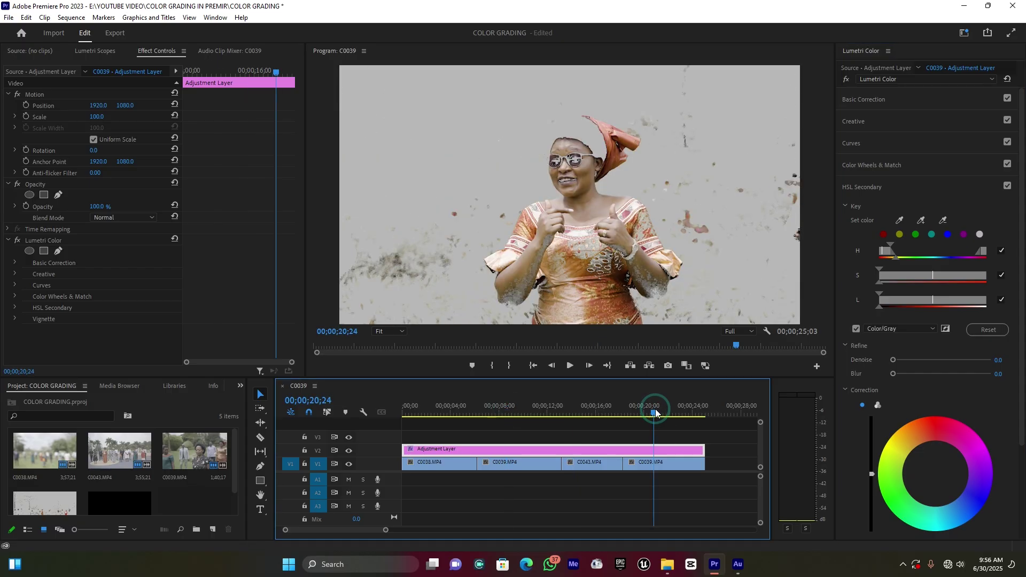
pyautogui.click(447, 410)
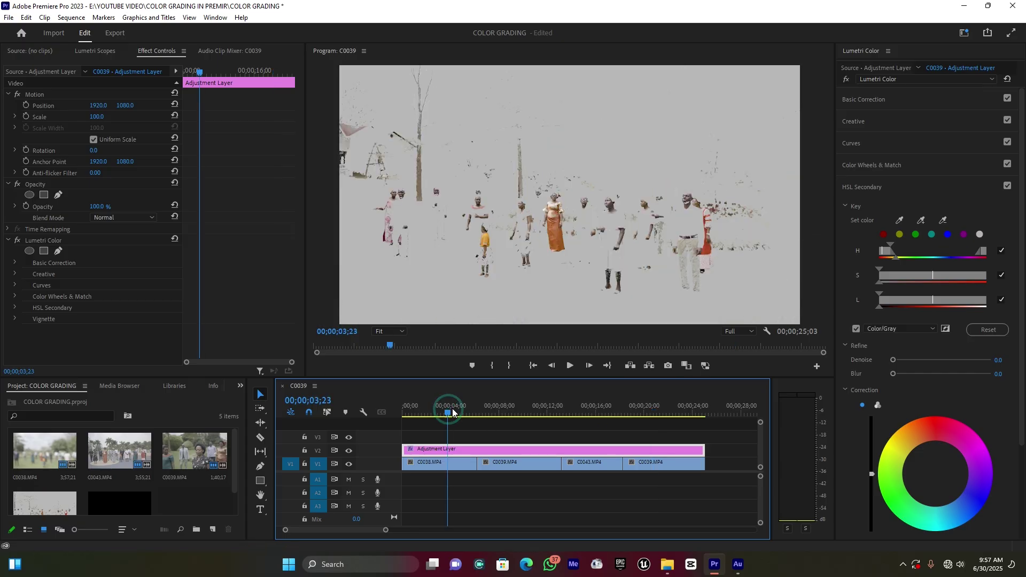
# Refine the hue range again on the woman close-up at 20;19, then check the key at 15;22, about 10 s, and 14;13.
pyautogui.click(652, 410)
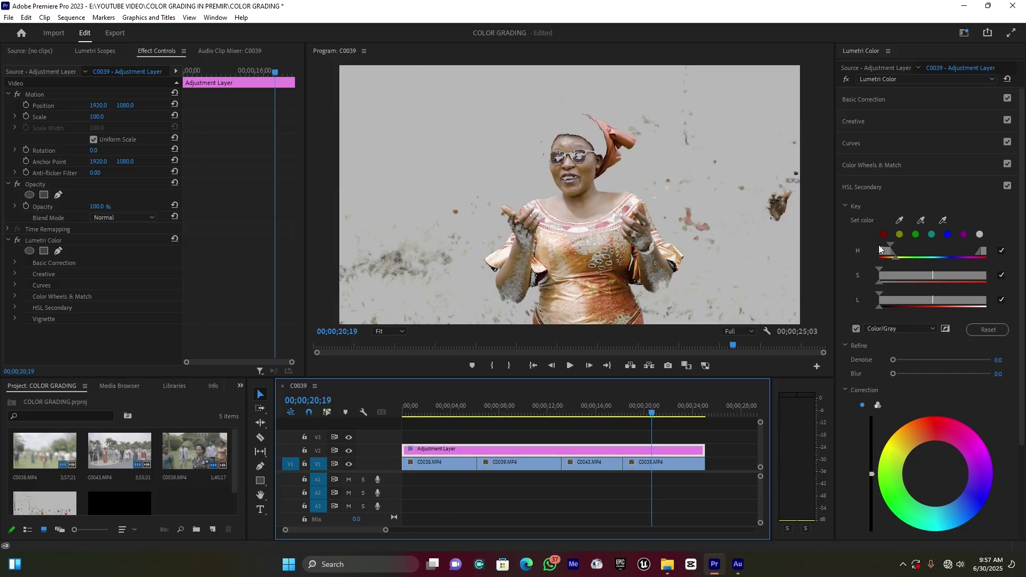
pyautogui.moveTo(889, 243); pyautogui.dragTo(893, 242)
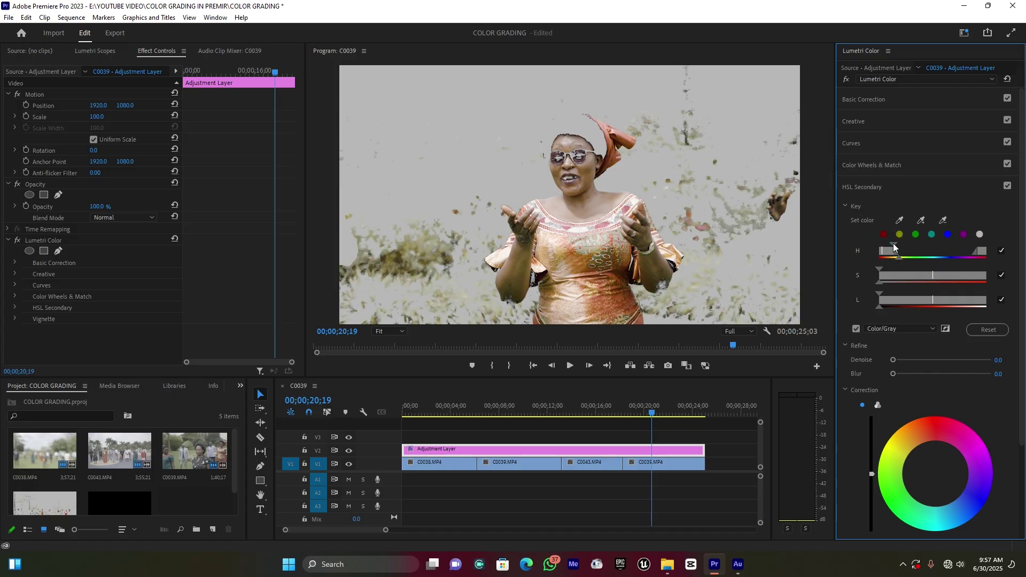
pyautogui.click(593, 408)
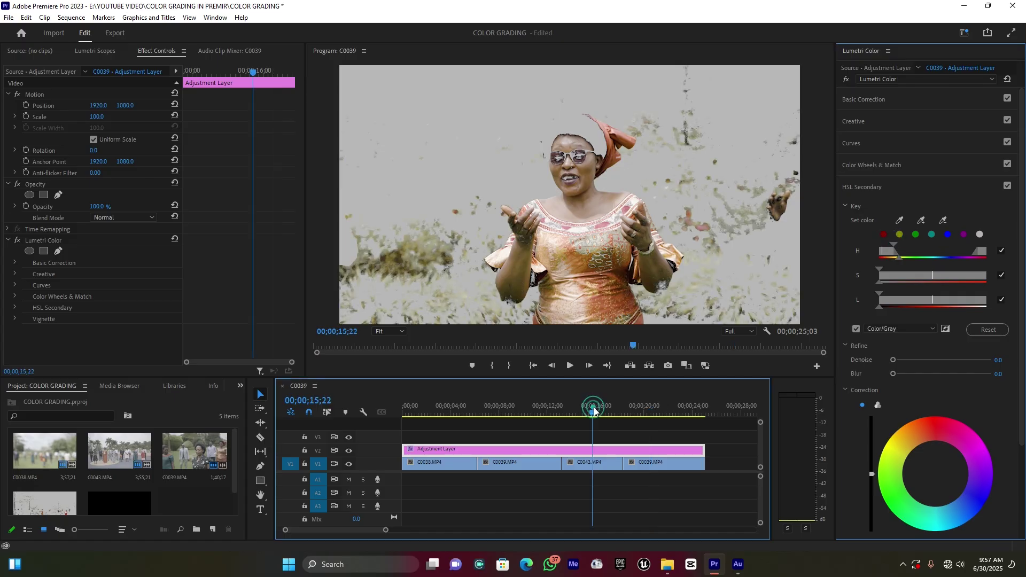
pyautogui.click(544, 410)
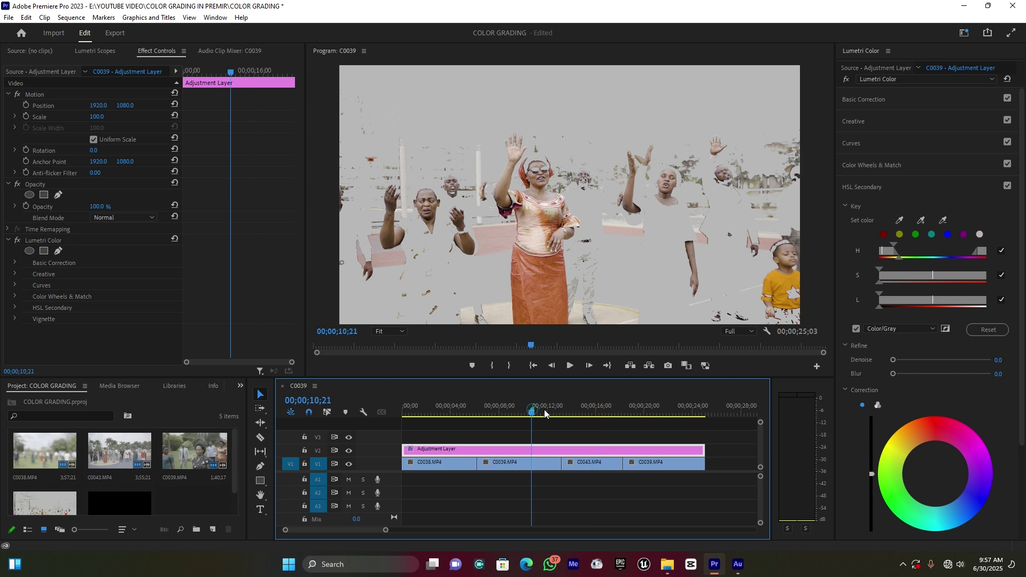
pyautogui.click(578, 410)
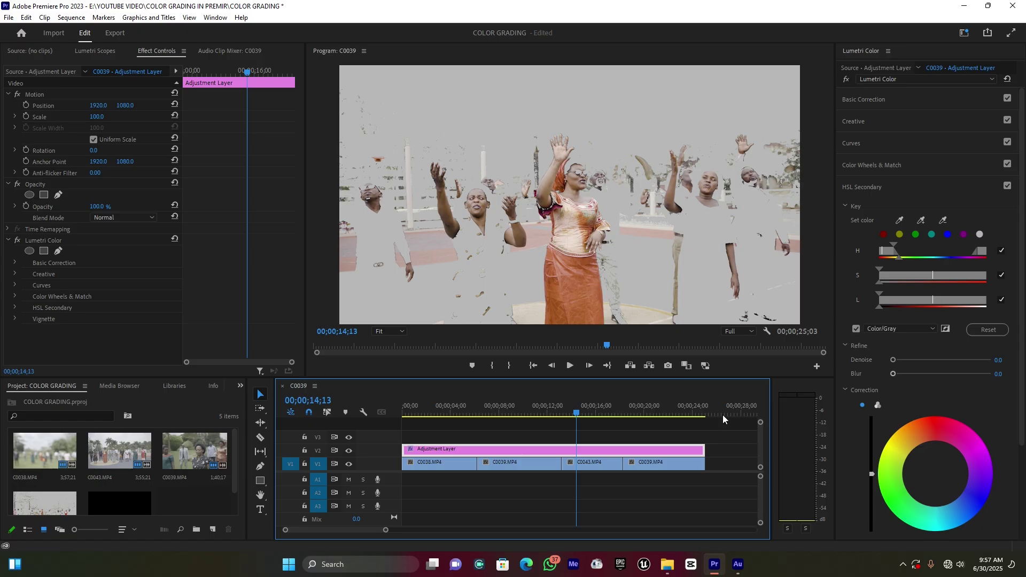
# Zoom the Program monitor to 200%, raise HSL Secondary Refine Blur to 6.7, then return the zoom to Fit.
pyautogui.click(385, 332)
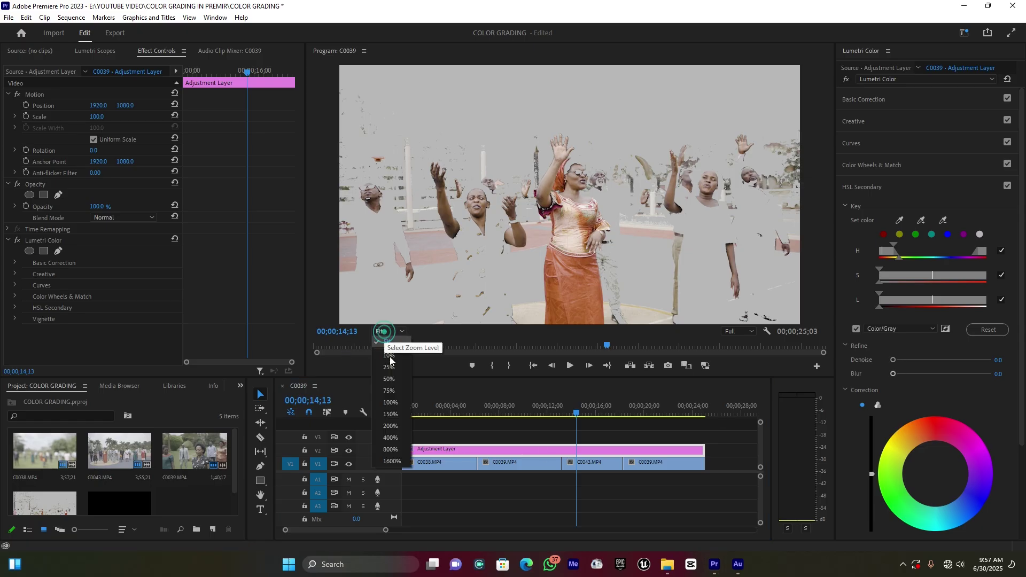
pyautogui.click(402, 425)
pyautogui.moveTo(822, 190); pyautogui.dragTo(833, 164)
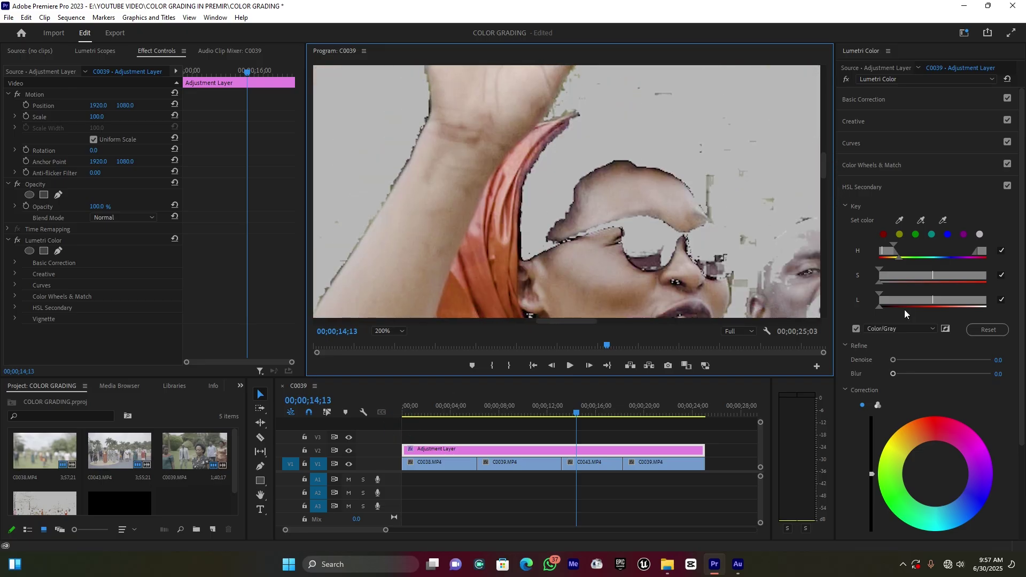
pyautogui.moveTo(894, 374); pyautogui.dragTo(904, 374)
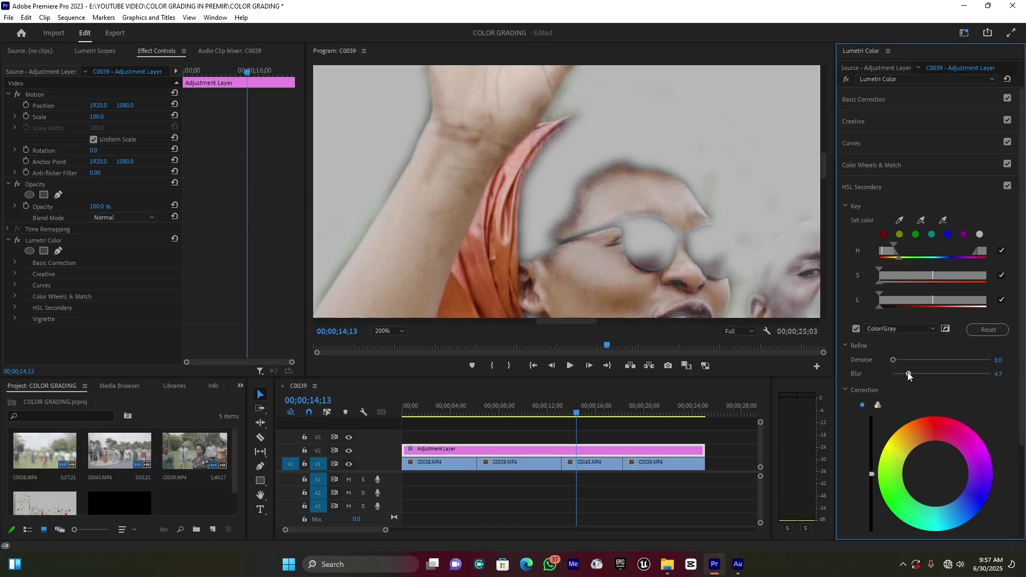
pyautogui.click(913, 374)
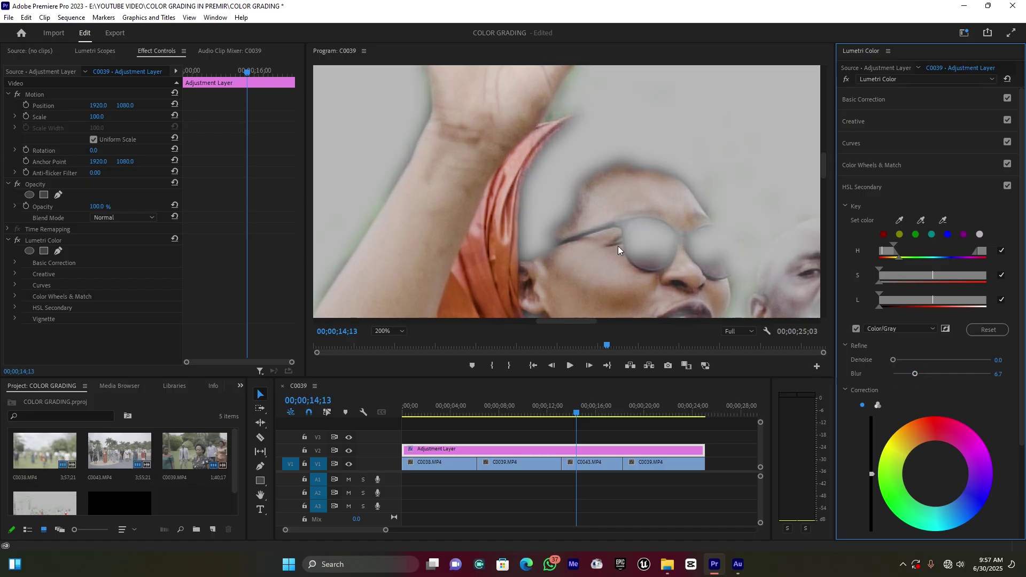
pyautogui.click(380, 330)
pyautogui.click(405, 341)
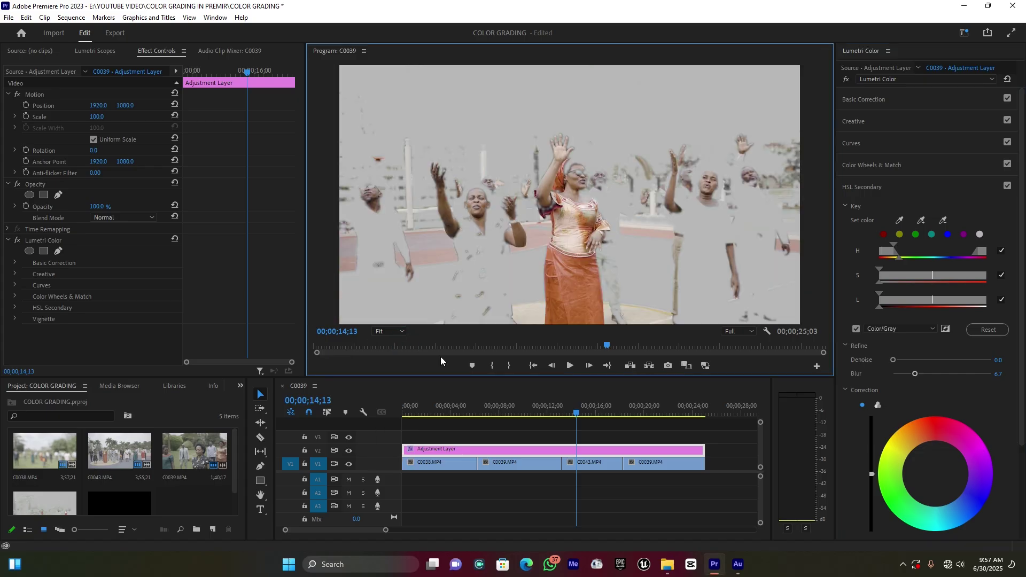
# Warm the keyed skin tones to Temperature 29.3, turn off Color/Gray, and view the close-up at 09;11.
pyautogui.scroll(-3, 941, 462)
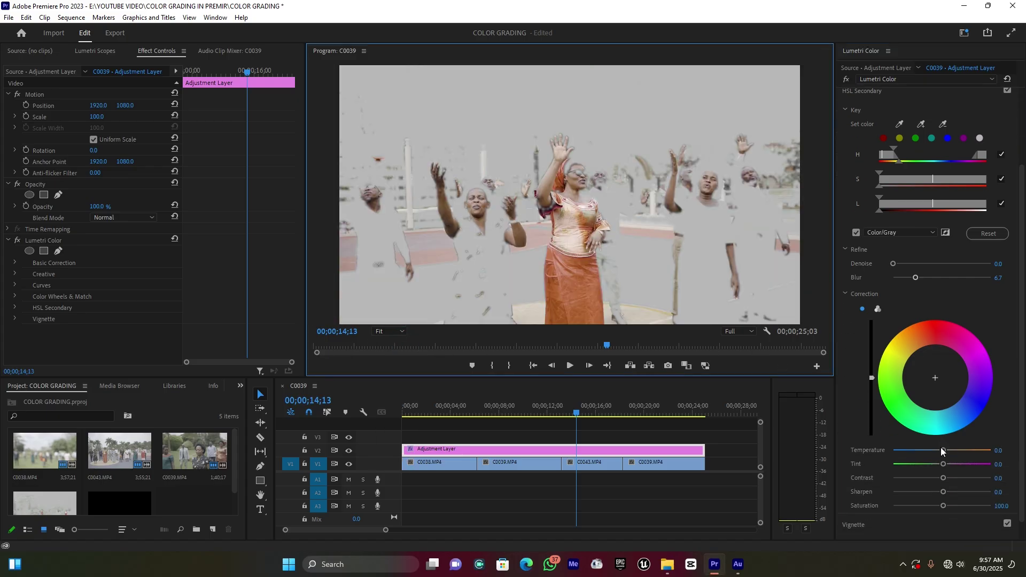
pyautogui.moveTo(944, 449); pyautogui.dragTo(948, 451)
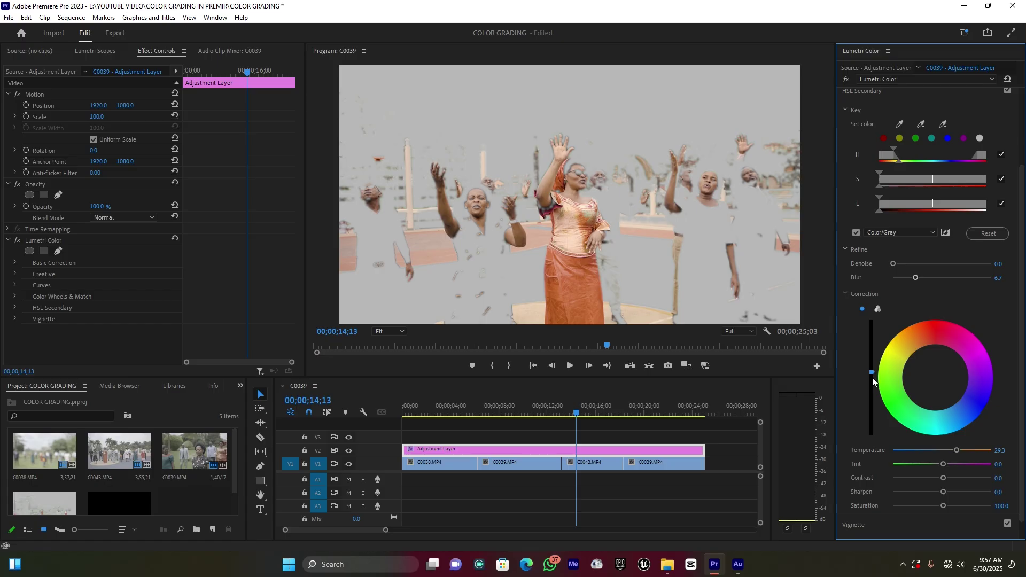
pyautogui.click(855, 233)
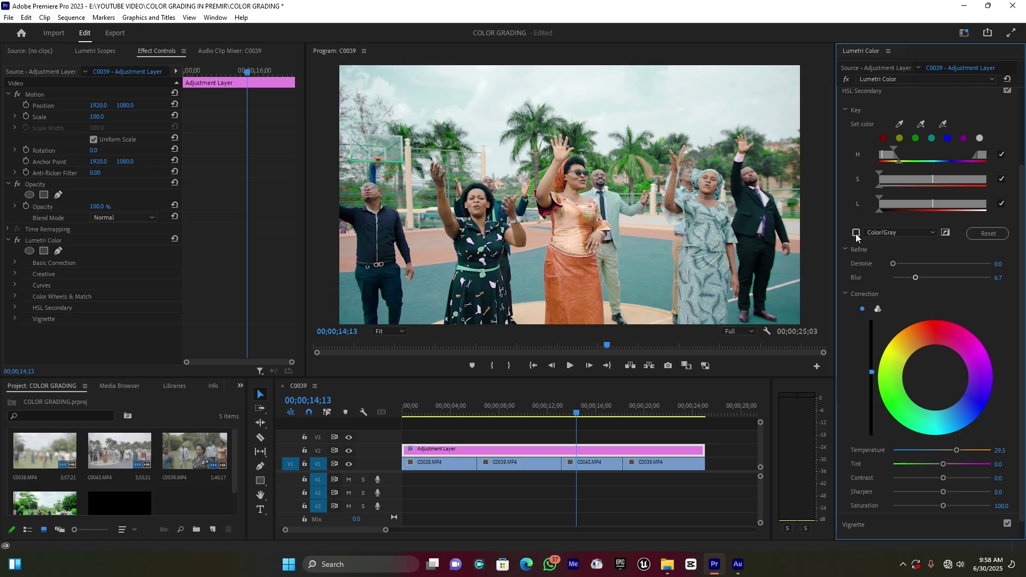
pyautogui.click(518, 405)
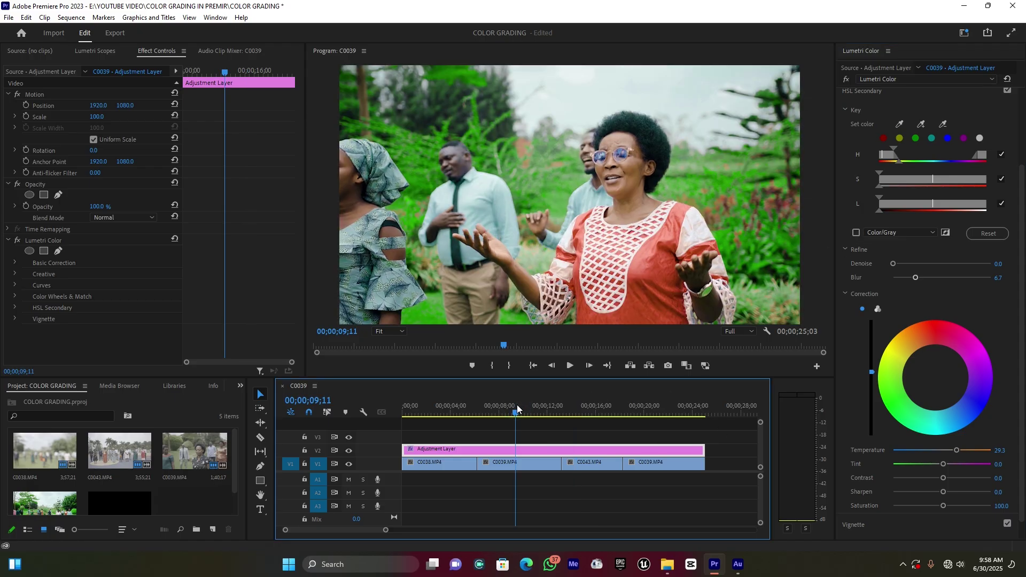
# Compare the grade with HSL Secondary off and on at 19;25 and on the woman close-up at 19;01.
pyautogui.click(1008, 90)
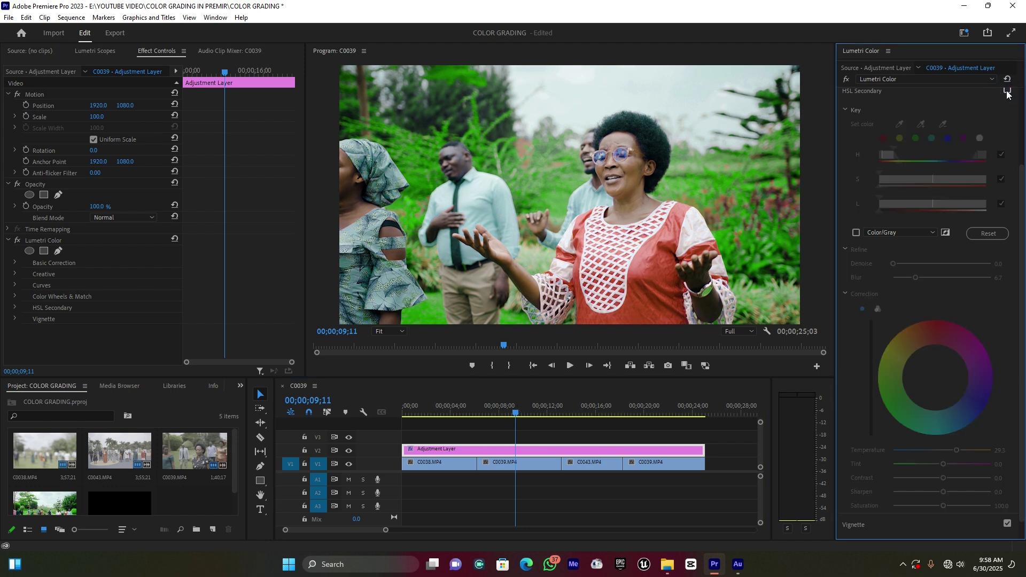
pyautogui.click(1007, 92)
pyautogui.click(644, 409)
pyautogui.click(633, 408)
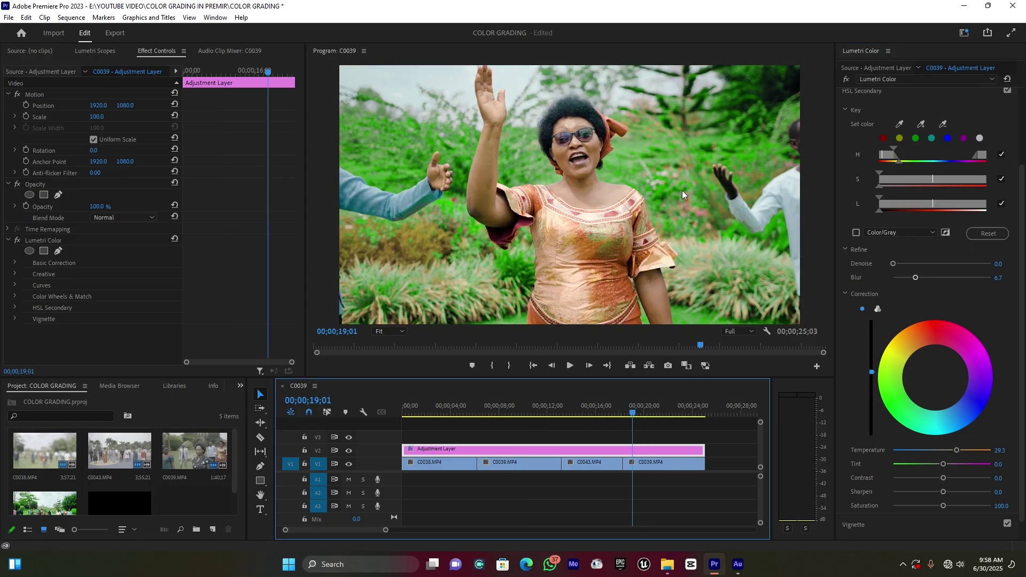
pyautogui.click(1008, 90)
pyautogui.click(1008, 90)
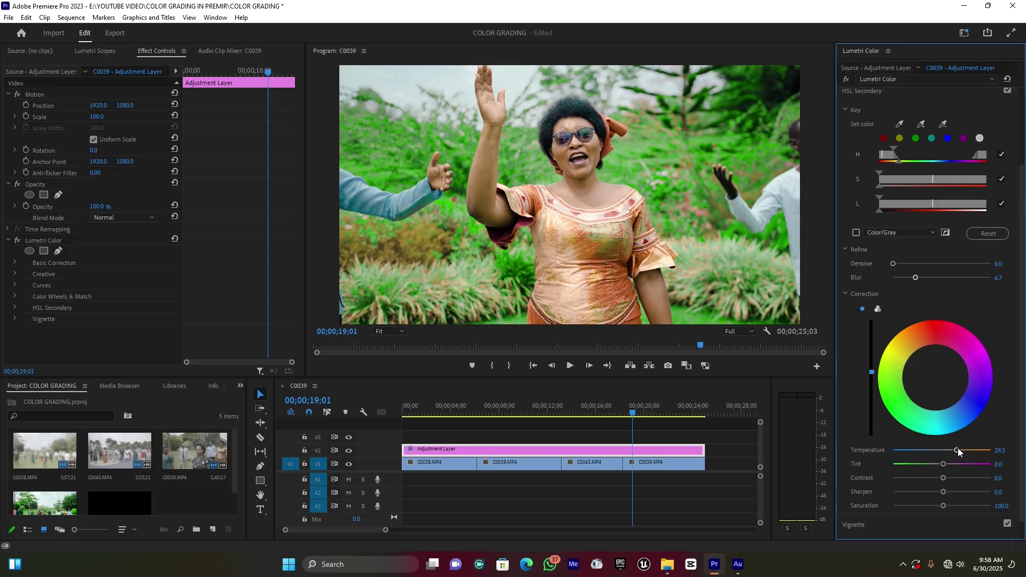
# Warm skin tones to Temperature 37.0, brighten them slightly, and review at 15;02, 08;13 and 04;02.
pyautogui.moveTo(958, 448); pyautogui.dragTo(959, 448)
pyautogui.moveTo(872, 372)
pyautogui.mouseDown()
pyautogui.moveTo(872, 393)
pyautogui.moveTo(872, 375)
pyautogui.mouseUp()
pyautogui.click(585, 407)
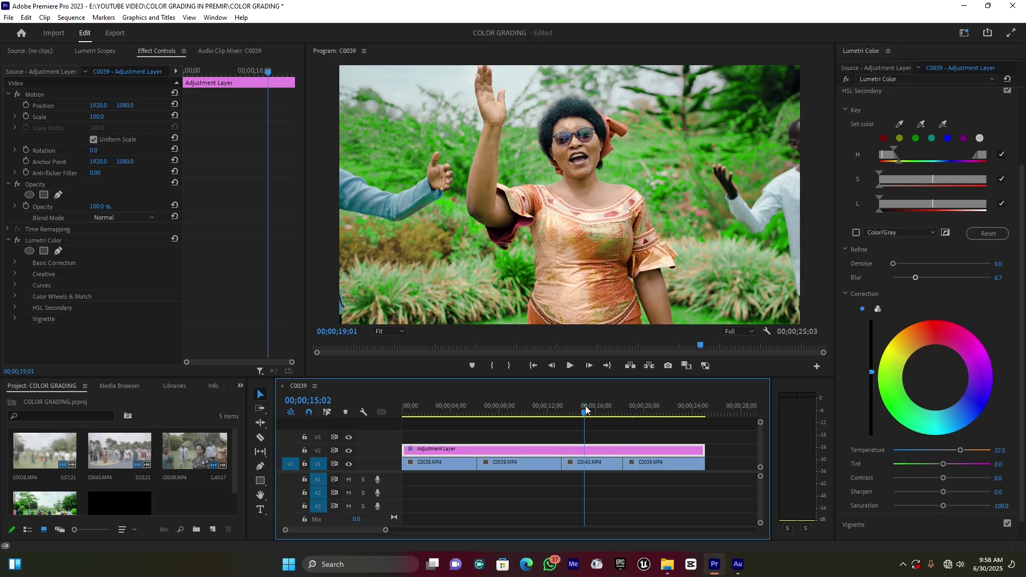
pyautogui.click(505, 410)
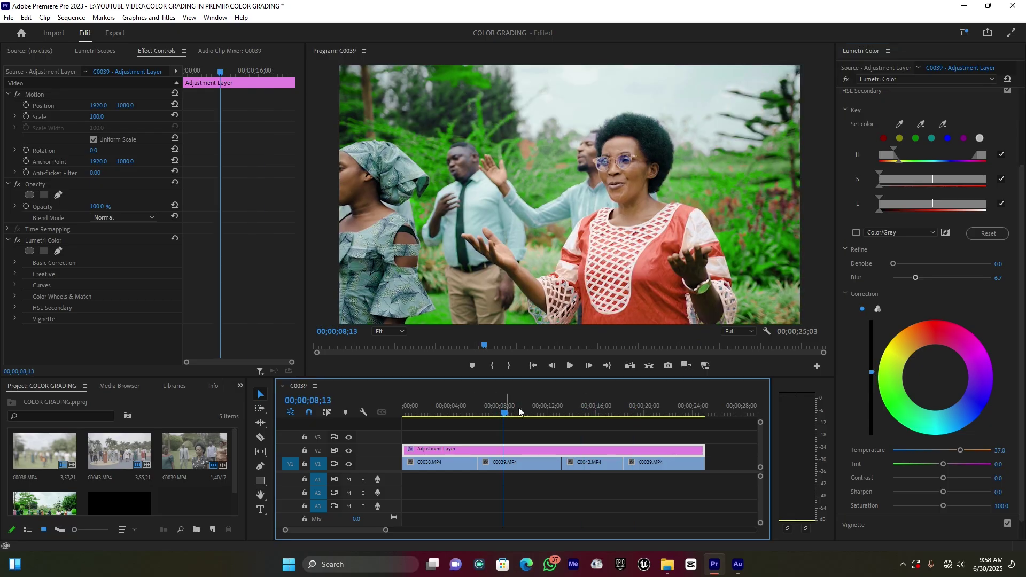
pyautogui.click(453, 409)
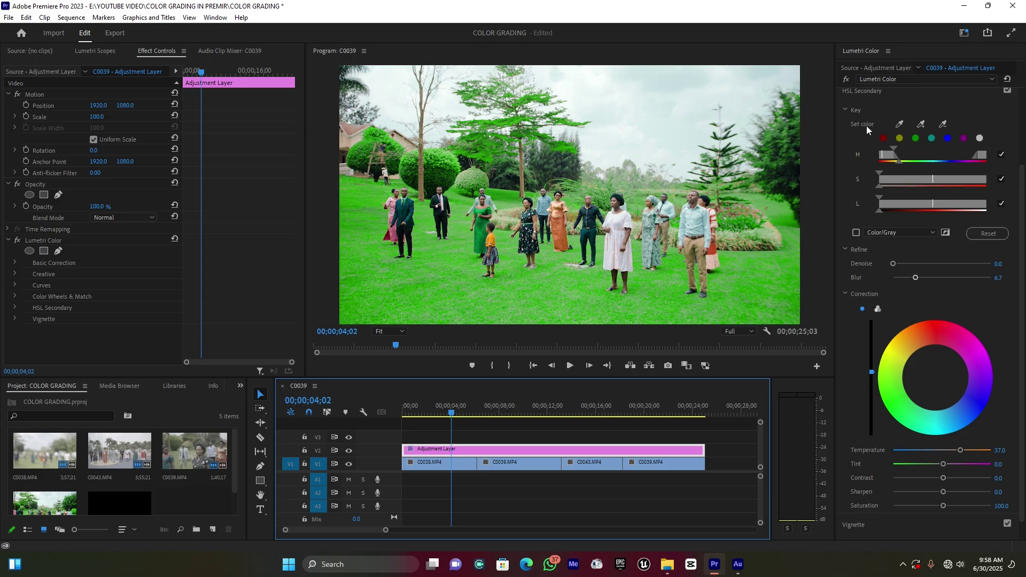
pyautogui.scroll(1, 861, 101)
pyautogui.click(864, 109)
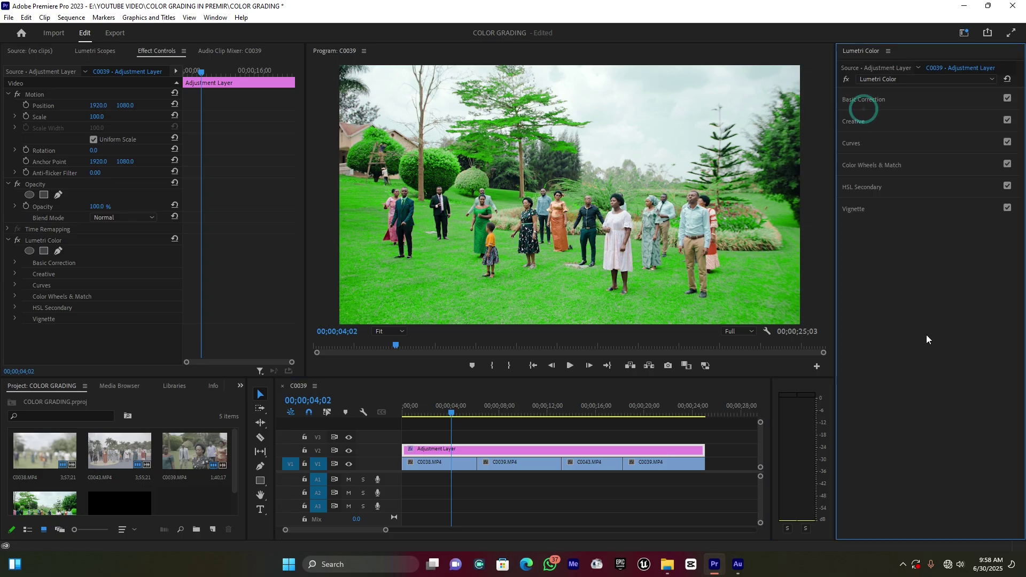
pyautogui.click(520, 414)
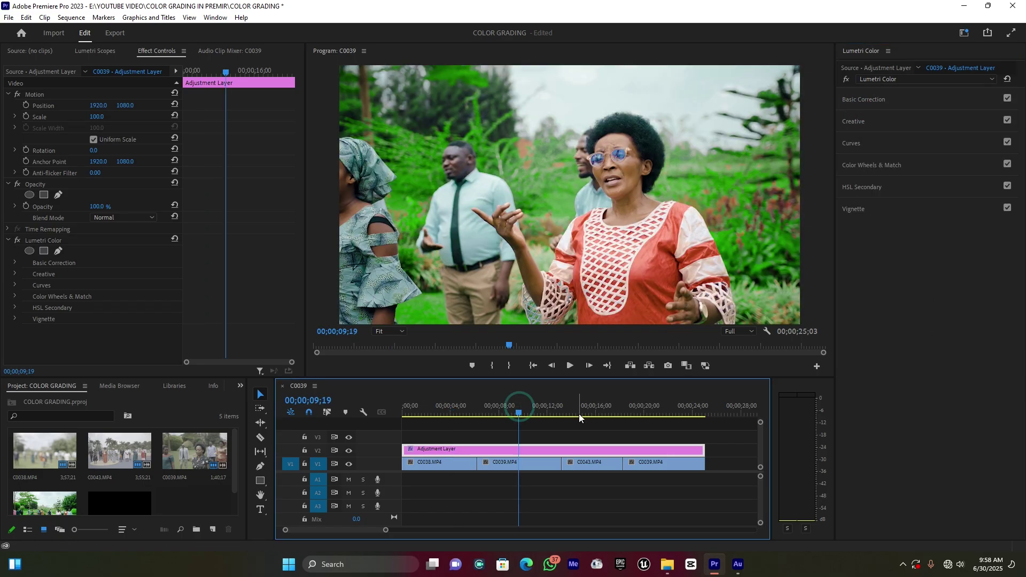
pyautogui.click(579, 414)
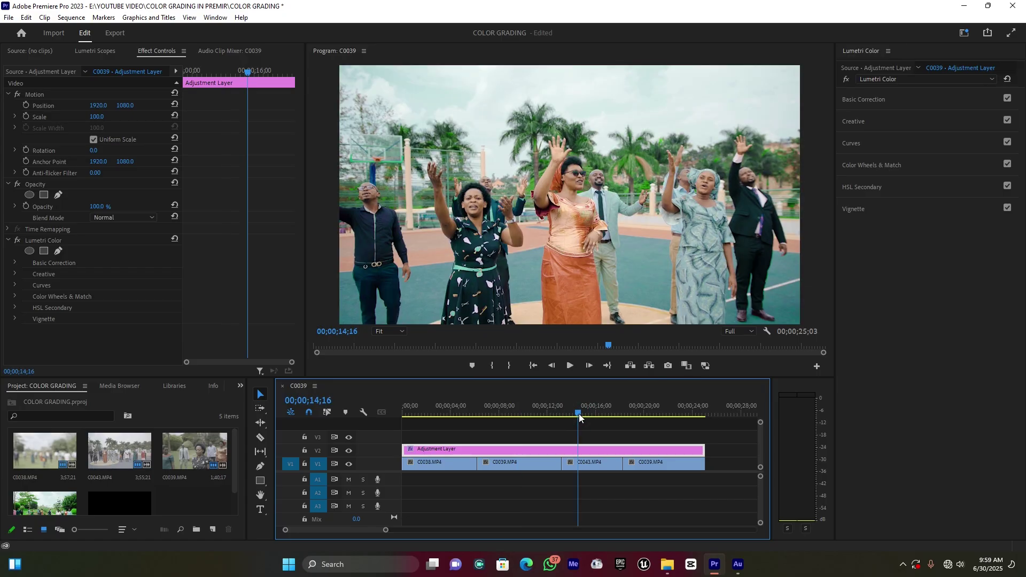
pyautogui.click(350, 452)
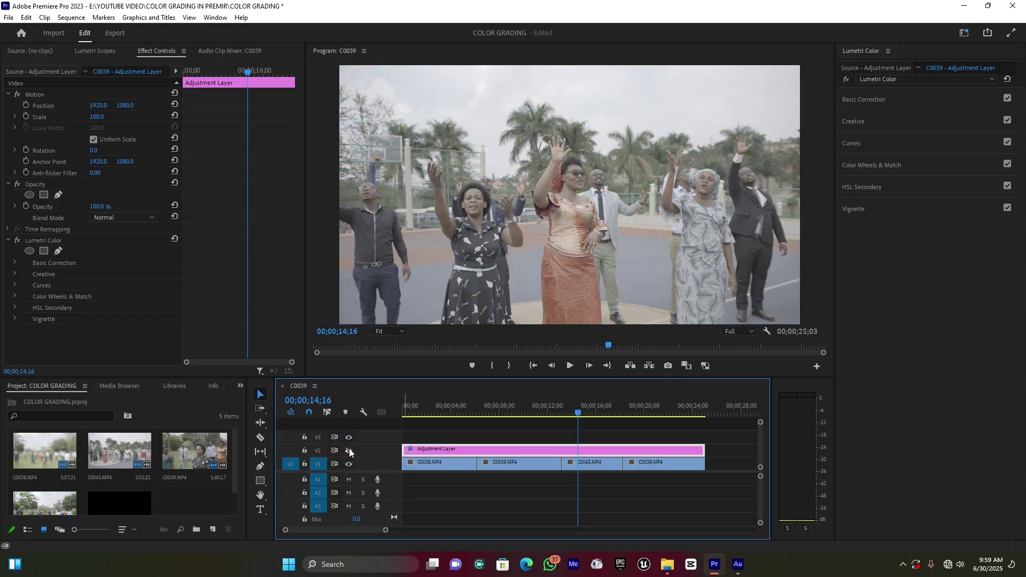
pyautogui.click(350, 450)
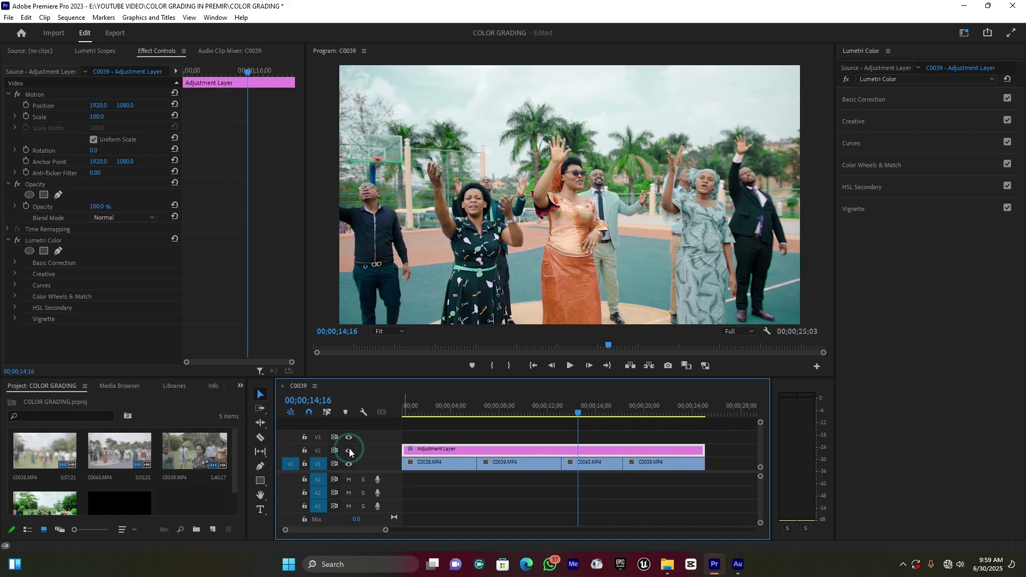